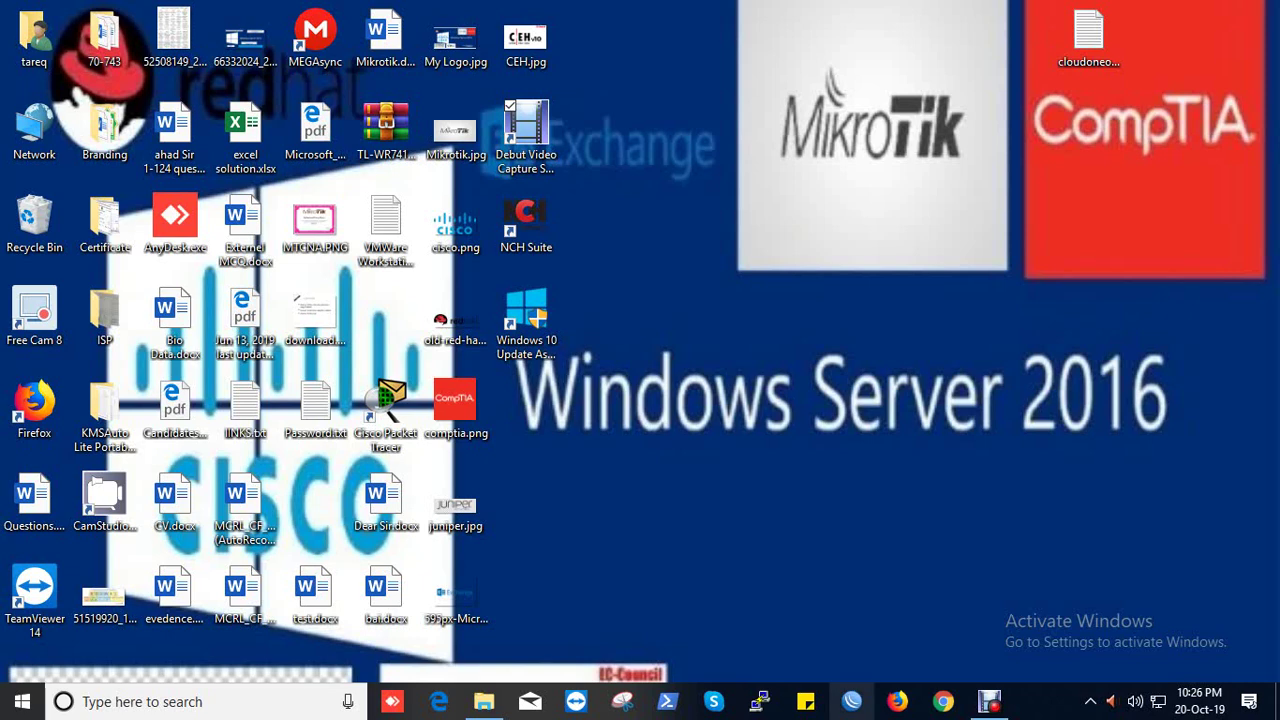
Step: Connect to the discovered MikroTik hAP lite router as admin
left_click(851, 701)
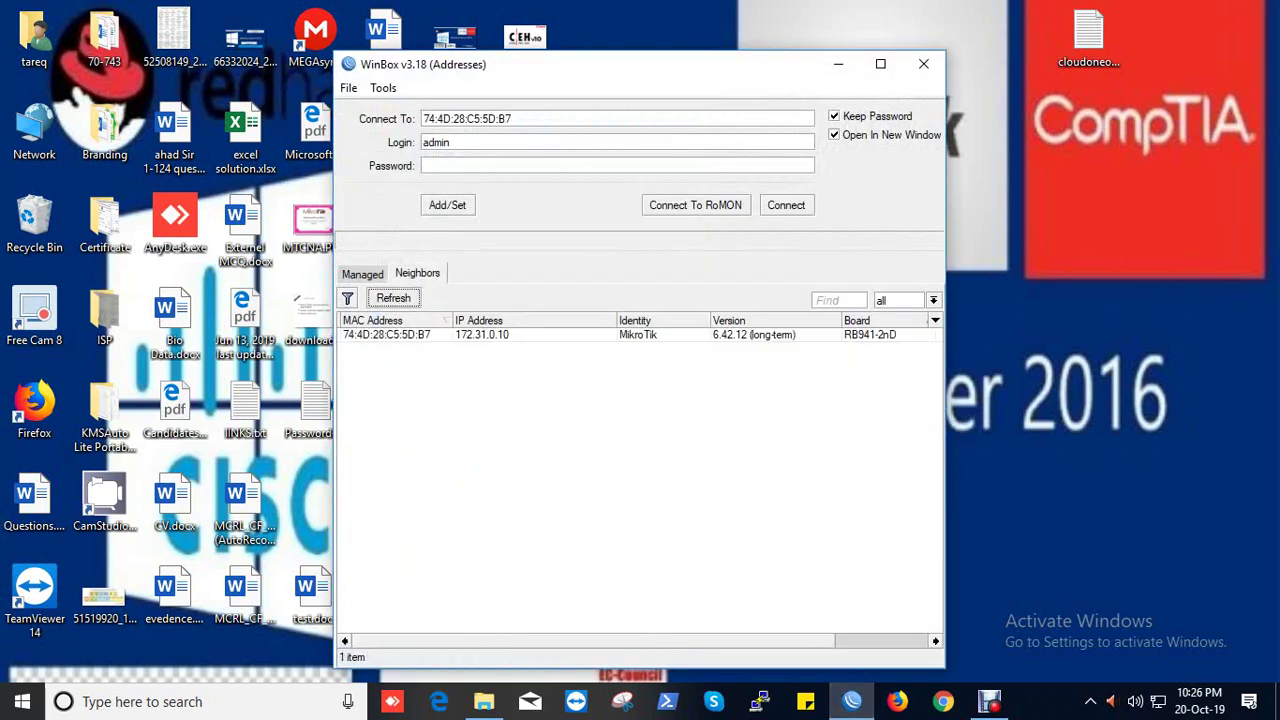
left_click(480, 334)
key("Return")
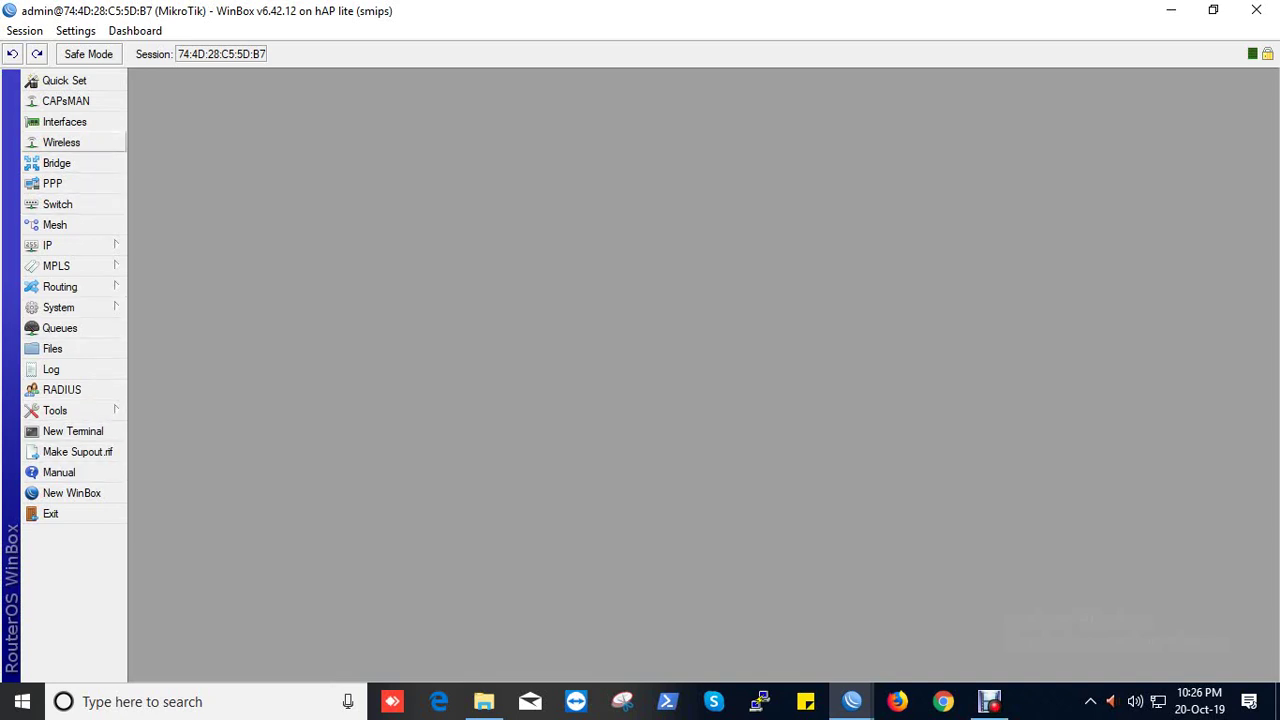
Step: Enable the disabled wlan1 wireless interface and bring up its settings
left_click(61, 142)
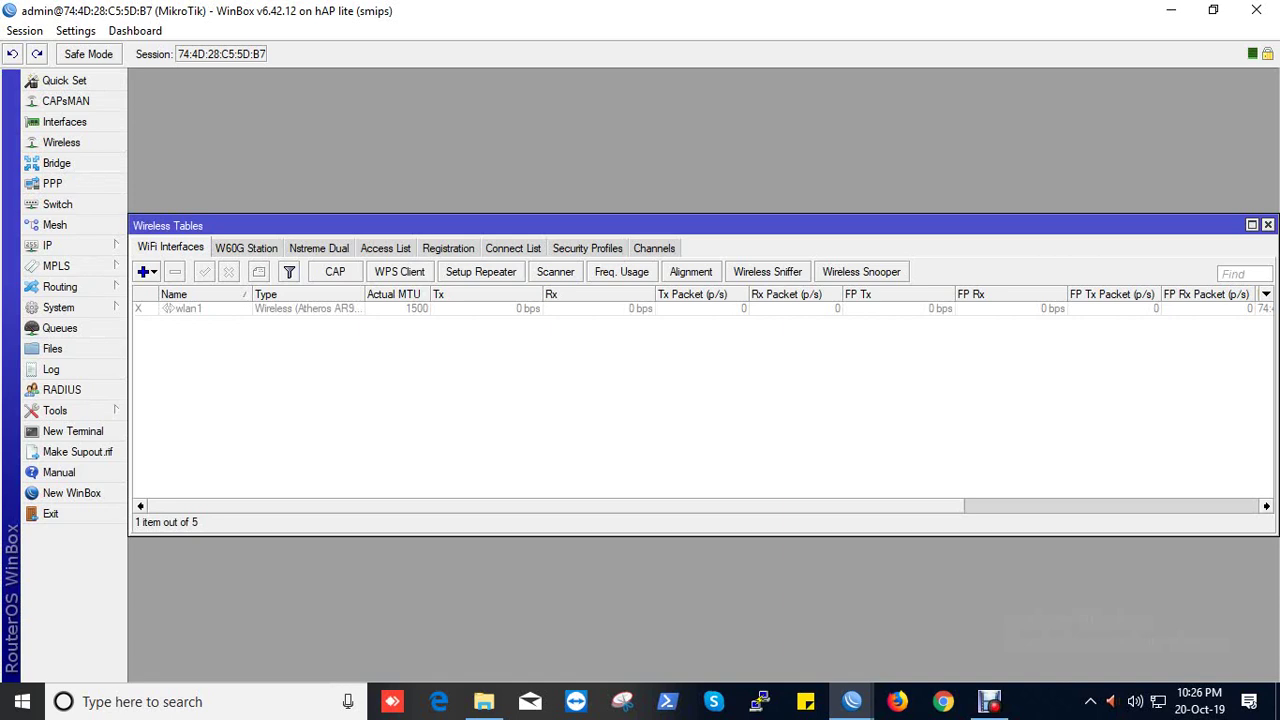
left_click(170, 310)
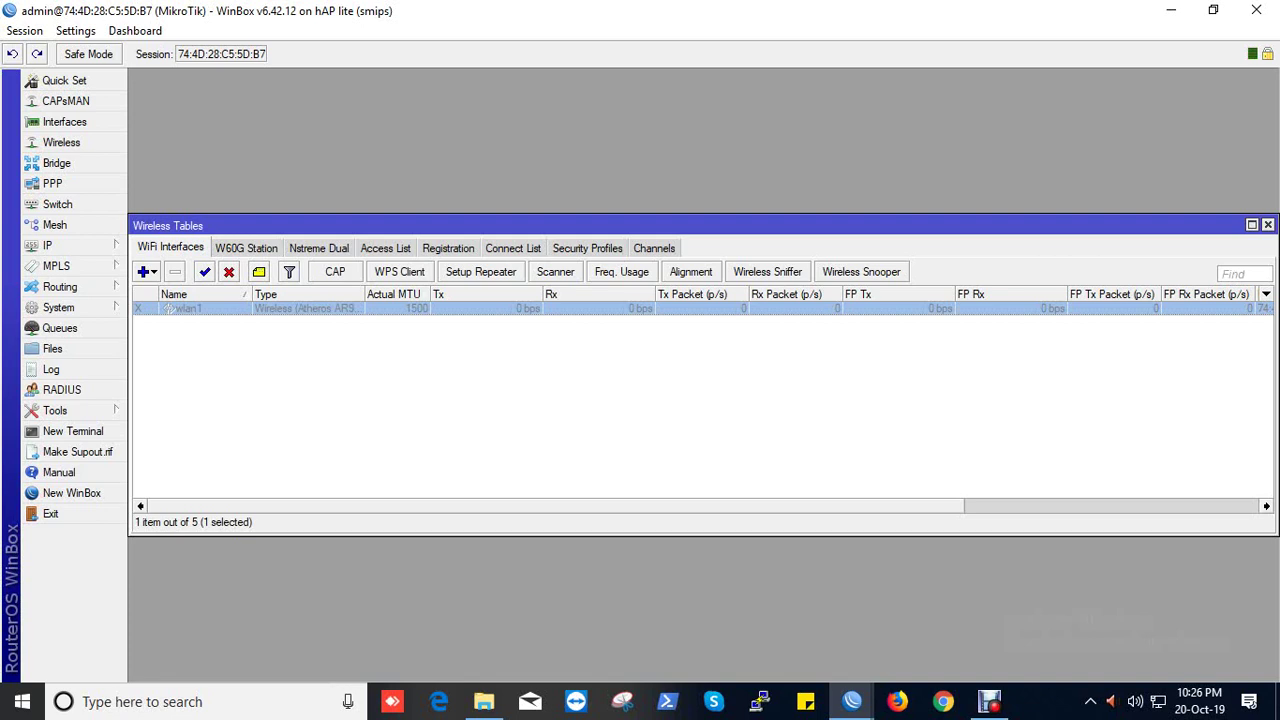
left_click(204, 271)
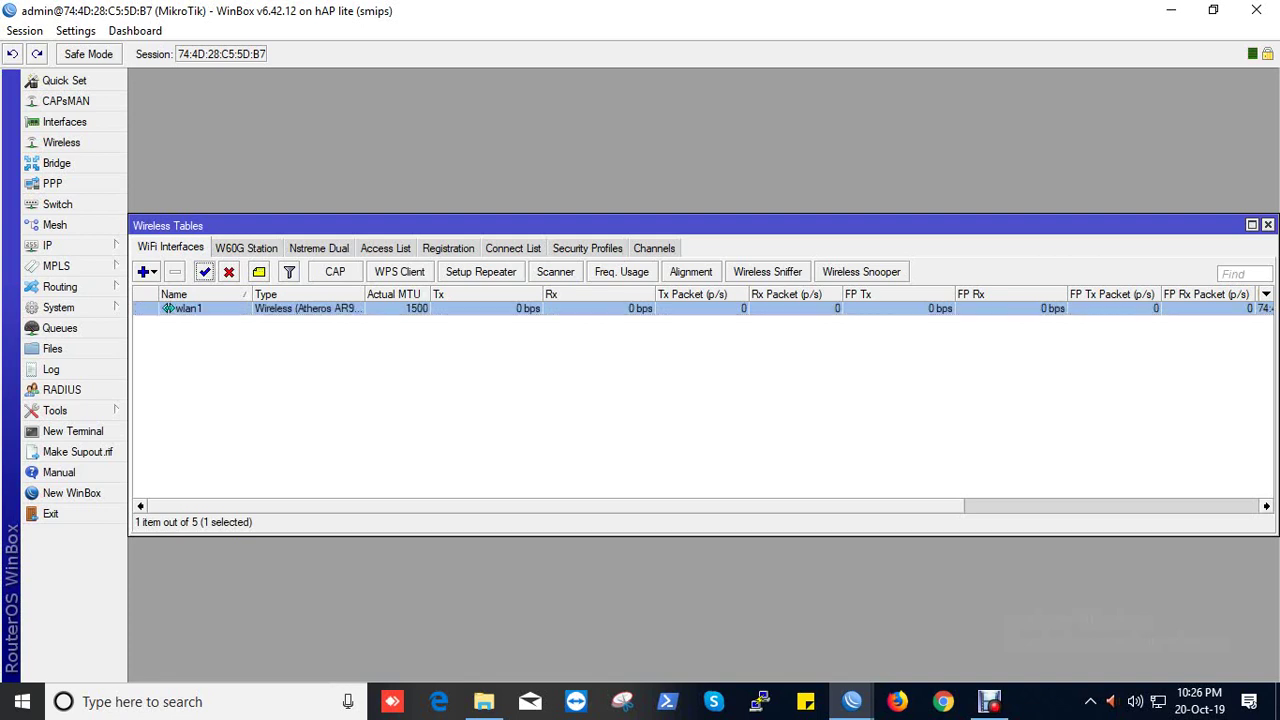
double_click(168, 308)
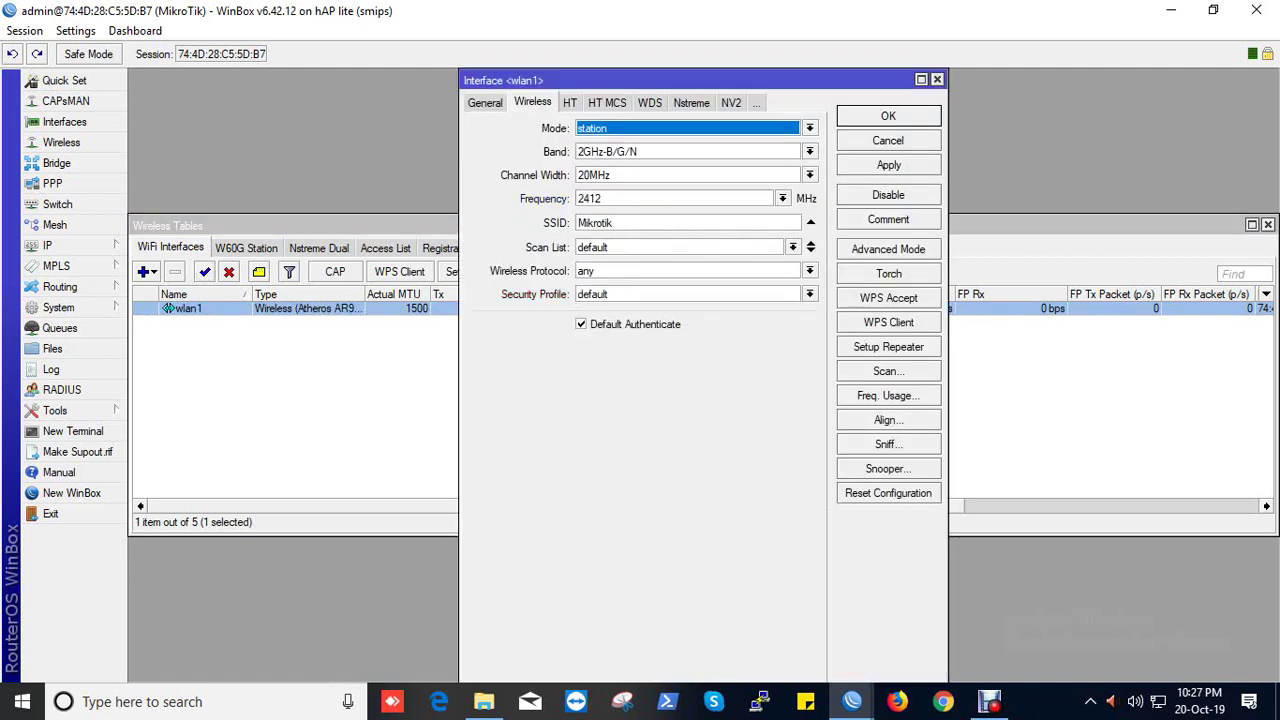
Step: Change wlan1's mode from station to ap bridge, leaving band at 2GHz-B/G/N
key("ctrl+shift+Tab")
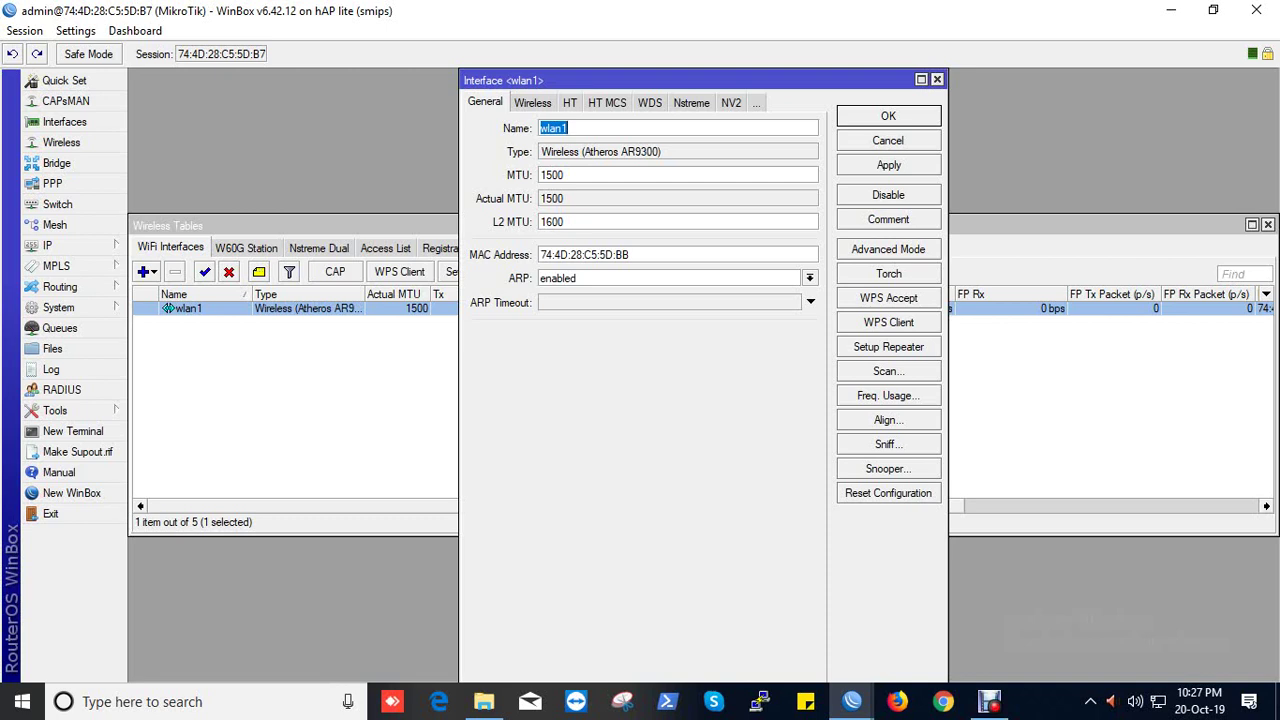
key("ctrl+Tab")
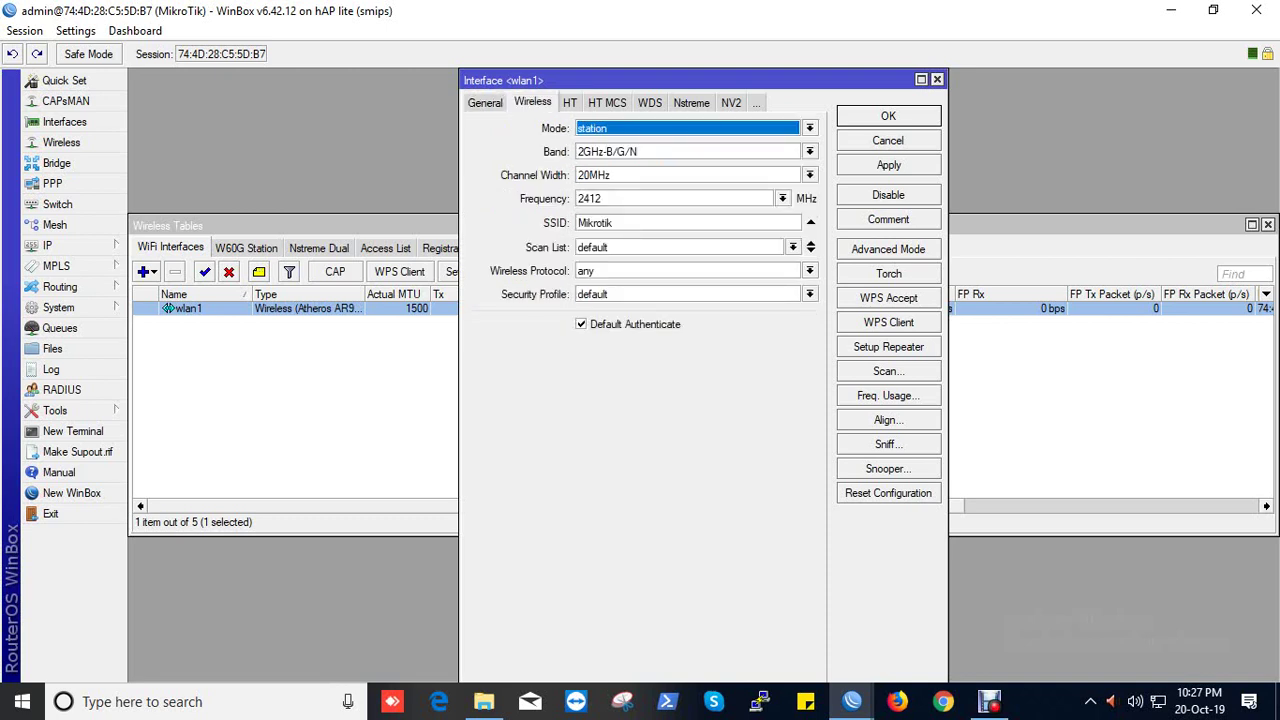
key("alt+Down")
key("Up")
key("Up")
key("Up")
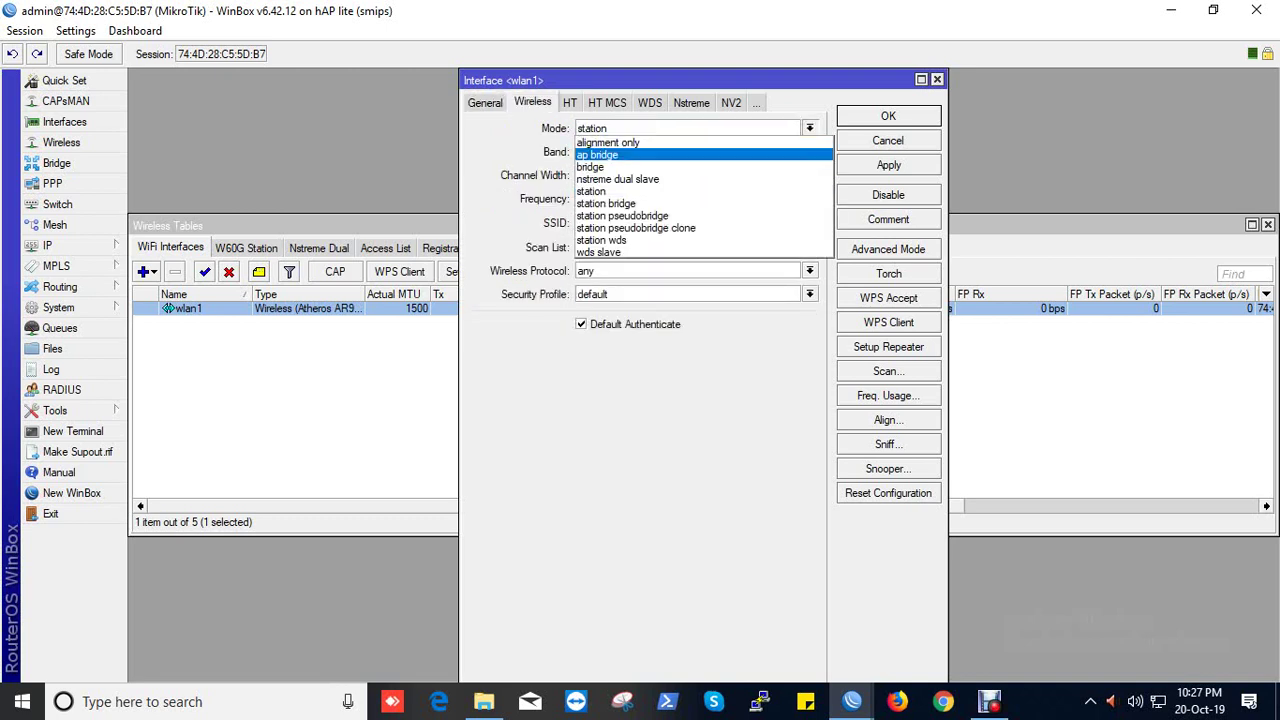
key("Return")
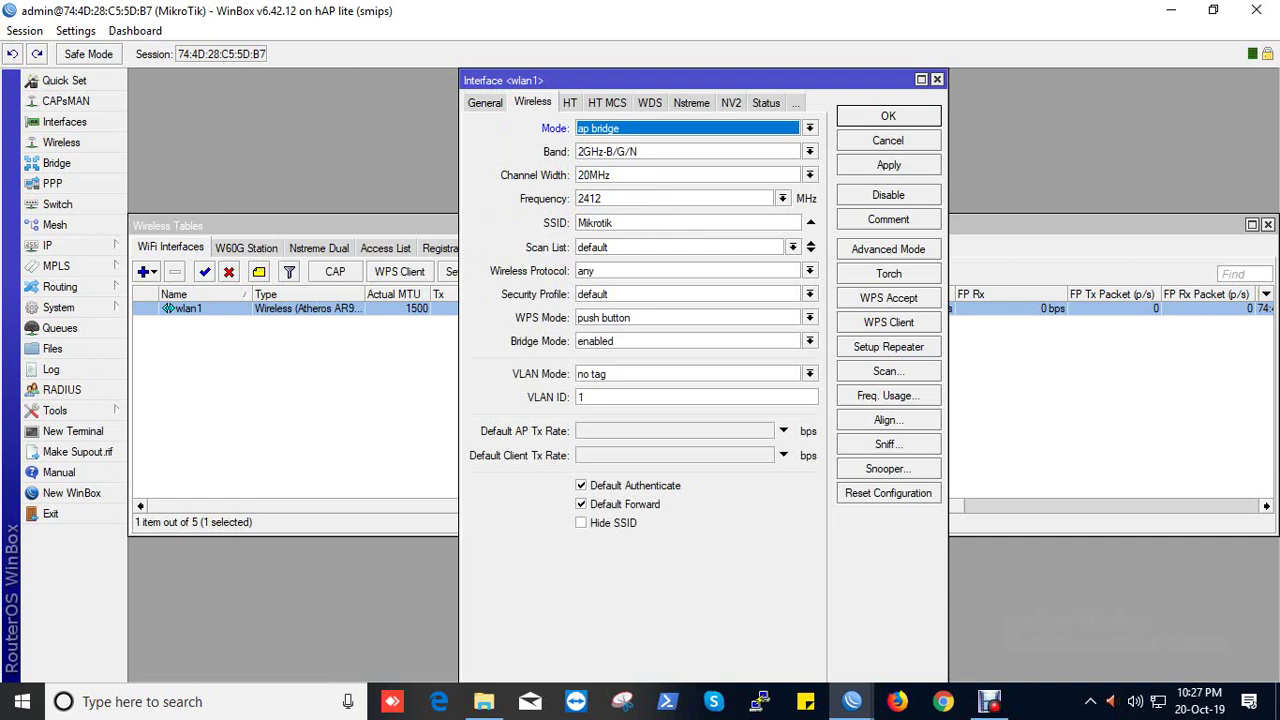
key("Tab")
key("alt+Down")
key("Up")
key("Up")
key("Up")
key("Up")
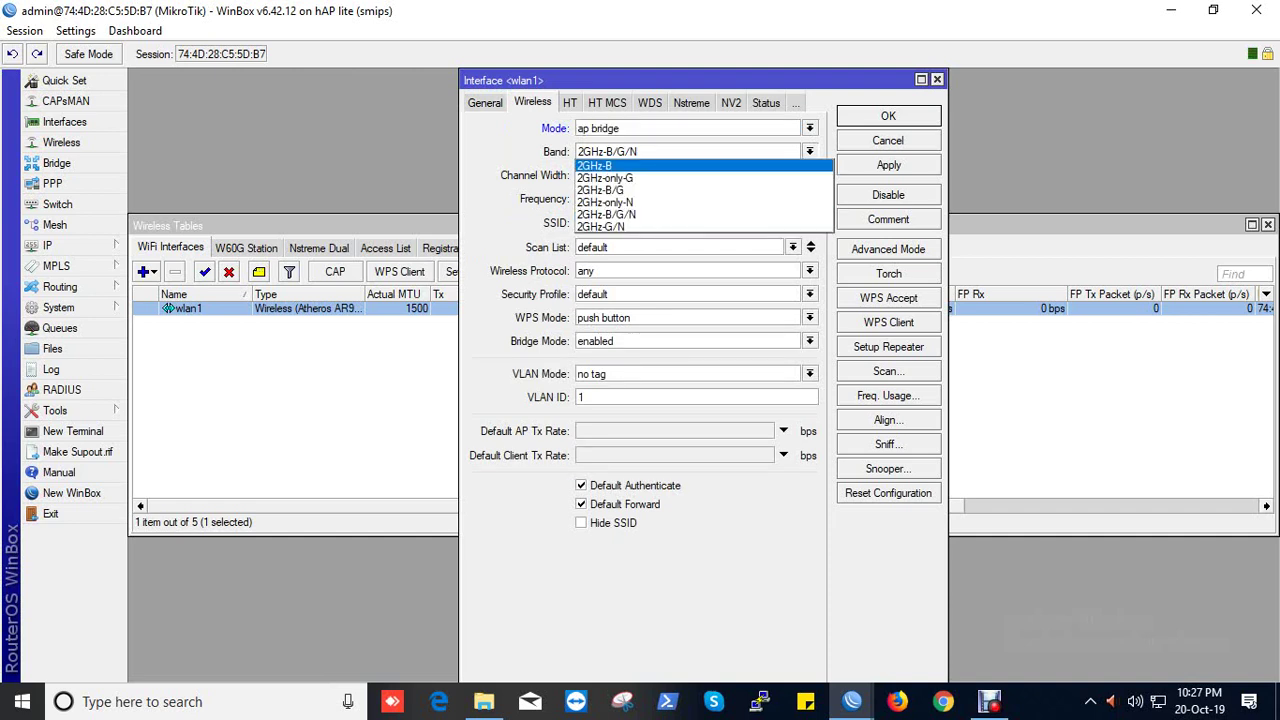
key("Down")
key("Down")
key("Down")
key("Down")
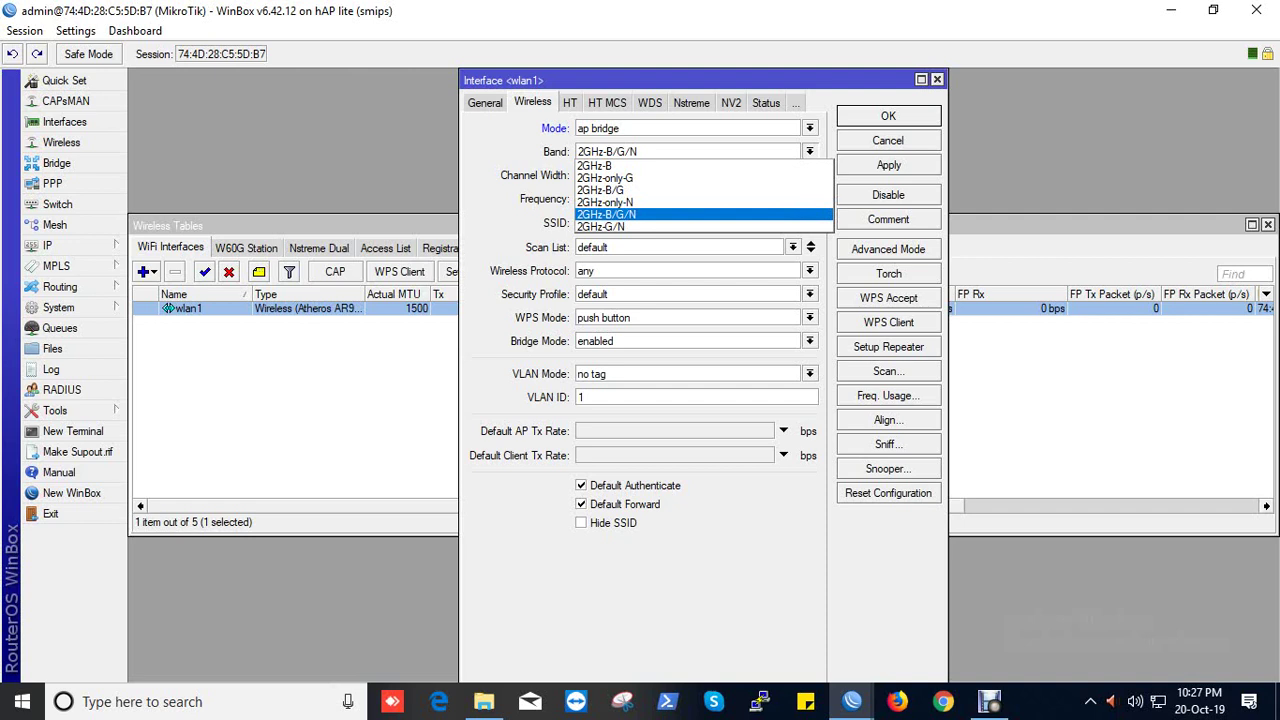
key("Return")
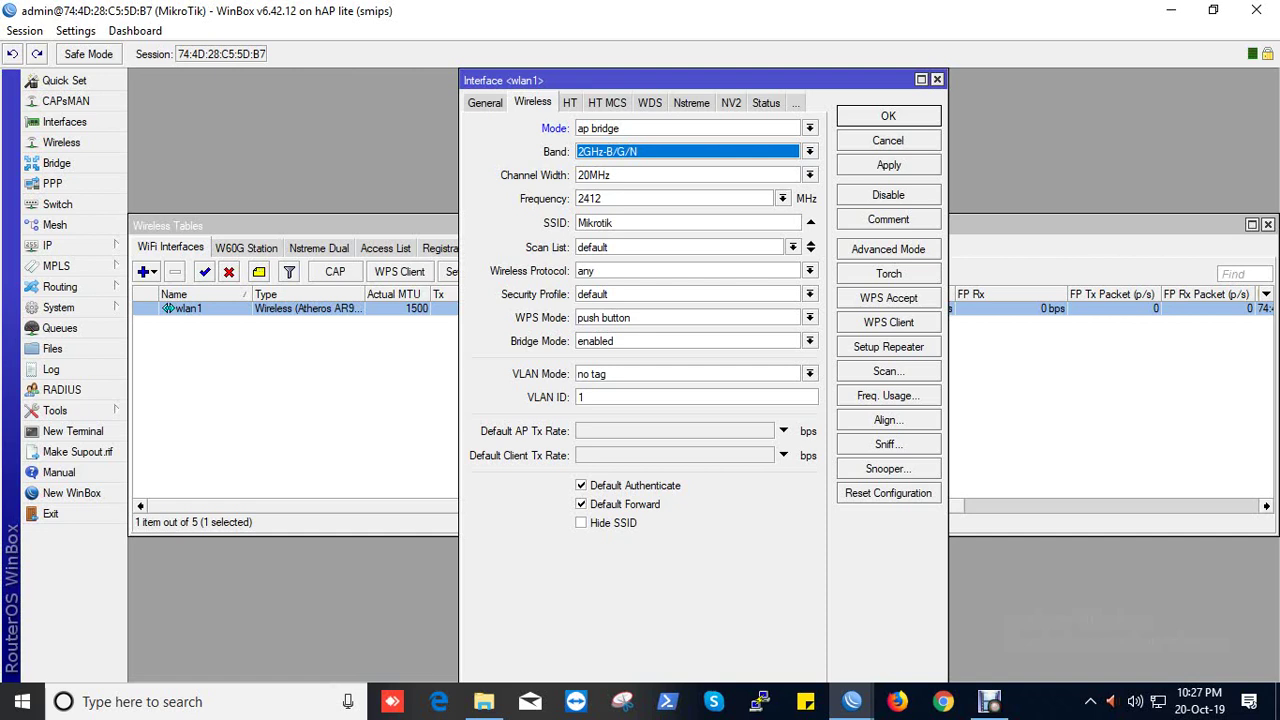
Step: Set wlan1's frequency to auto
left_click(782, 198)
key("Down")
key("Down")
key("Down")
key("Down")
key("Down")
key("Down")
key("Down")
key("Down")
key("Down")
key("Down")
key("Down")
key("Down")
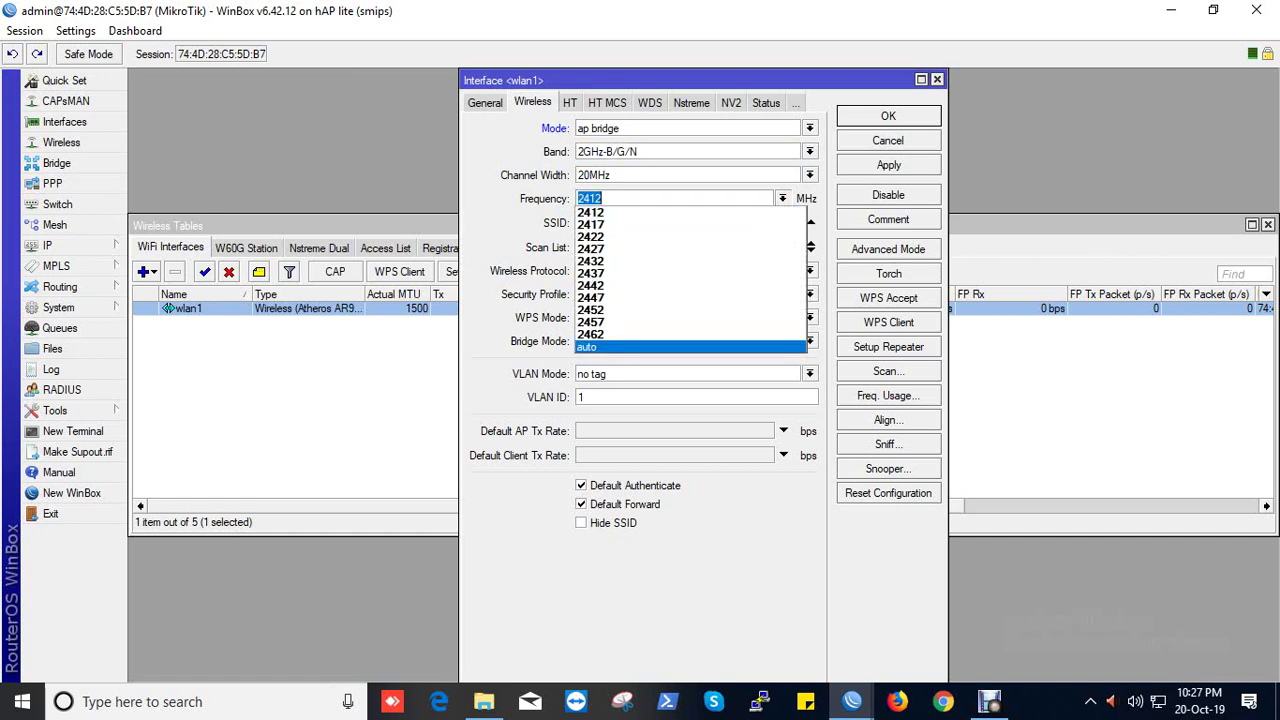
key("Return")
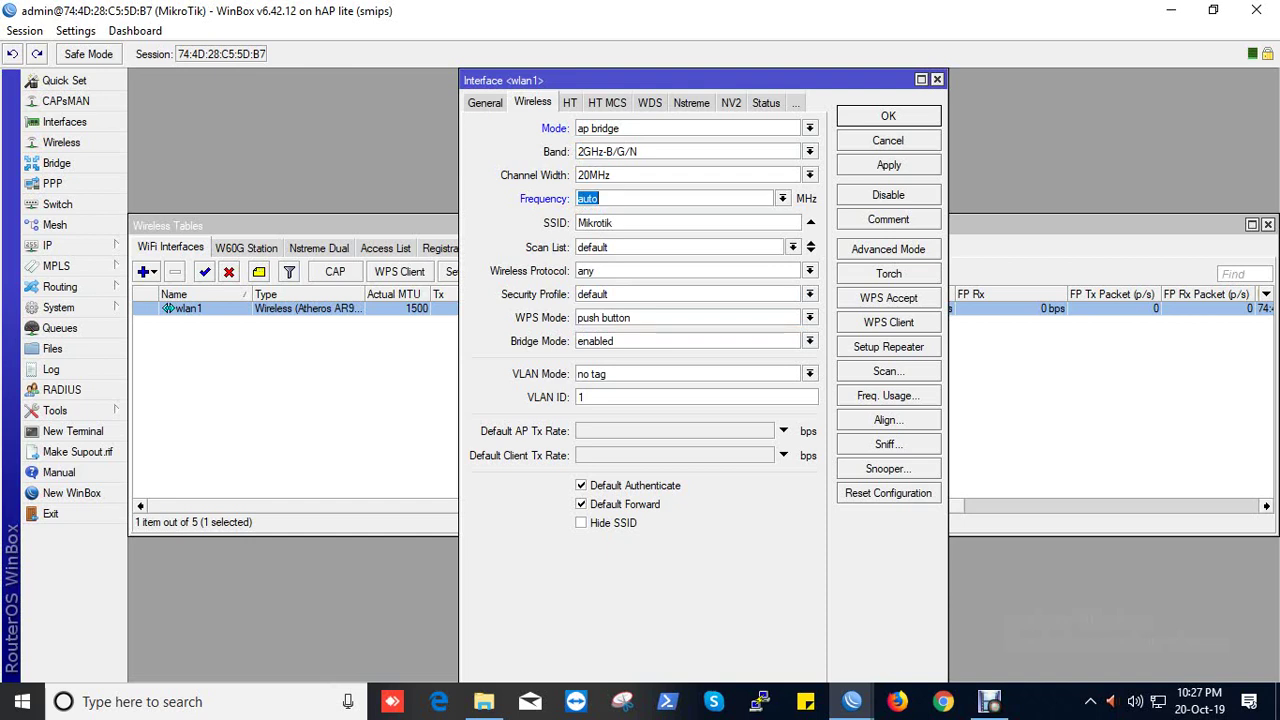
Step: Name the wireless network Office and set the wireless protocol to 802.11
key("Tab")
type("O")
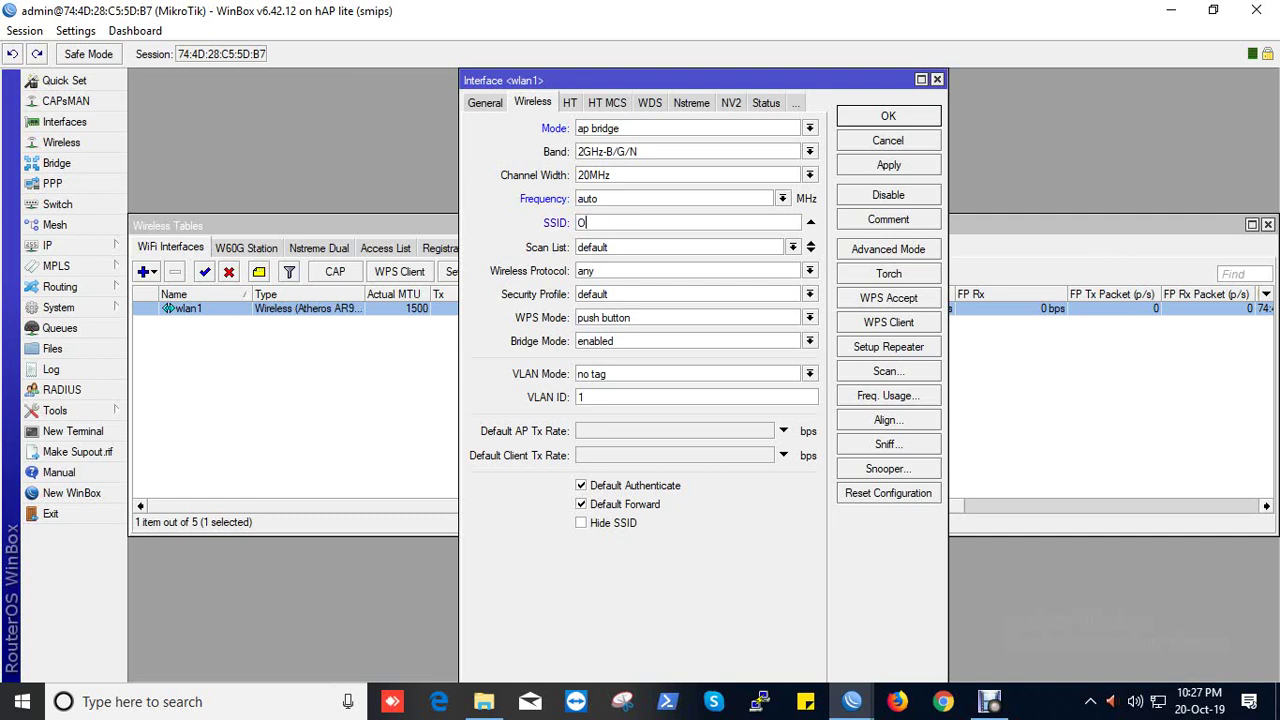
type("fficie")
key("BackSpace")
key("BackSpace")
key("BackSpace")
type("fice")
left_click(809, 271)
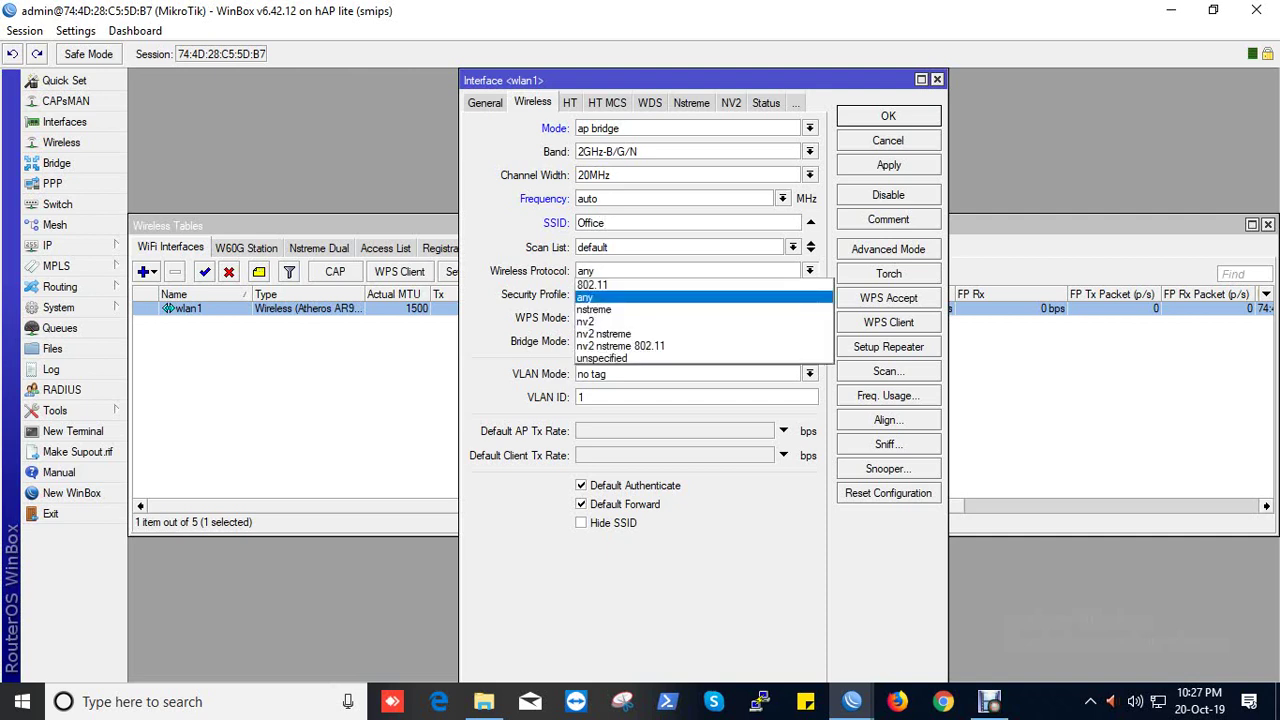
key("Return")
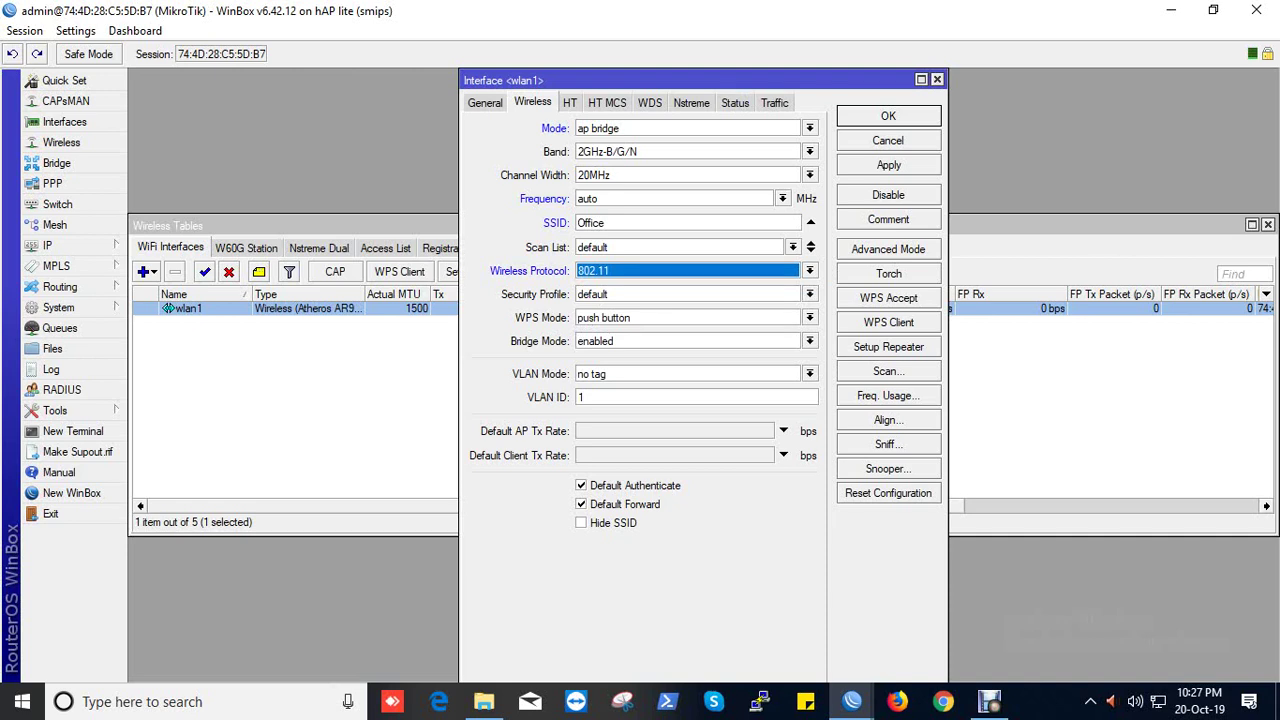
Step: Apply the wlan1 wireless changes and close the Interface <wlan1> window
left_click(888, 165)
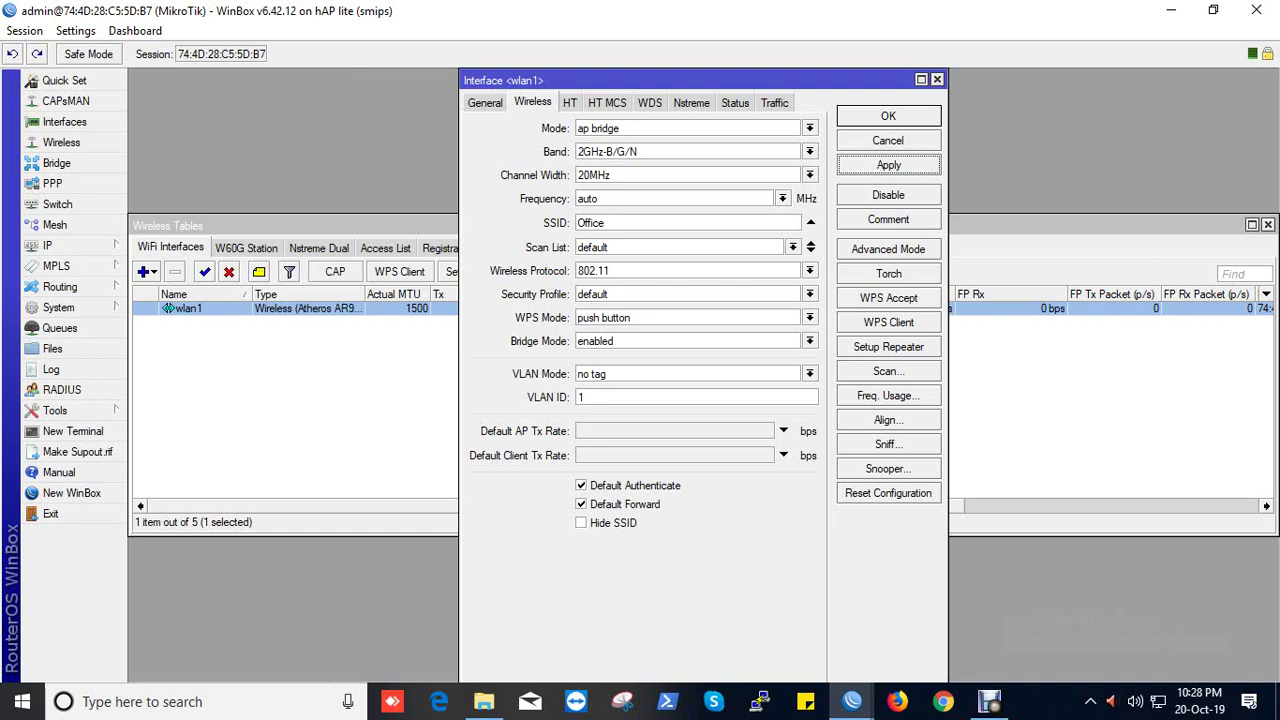
key("Escape")
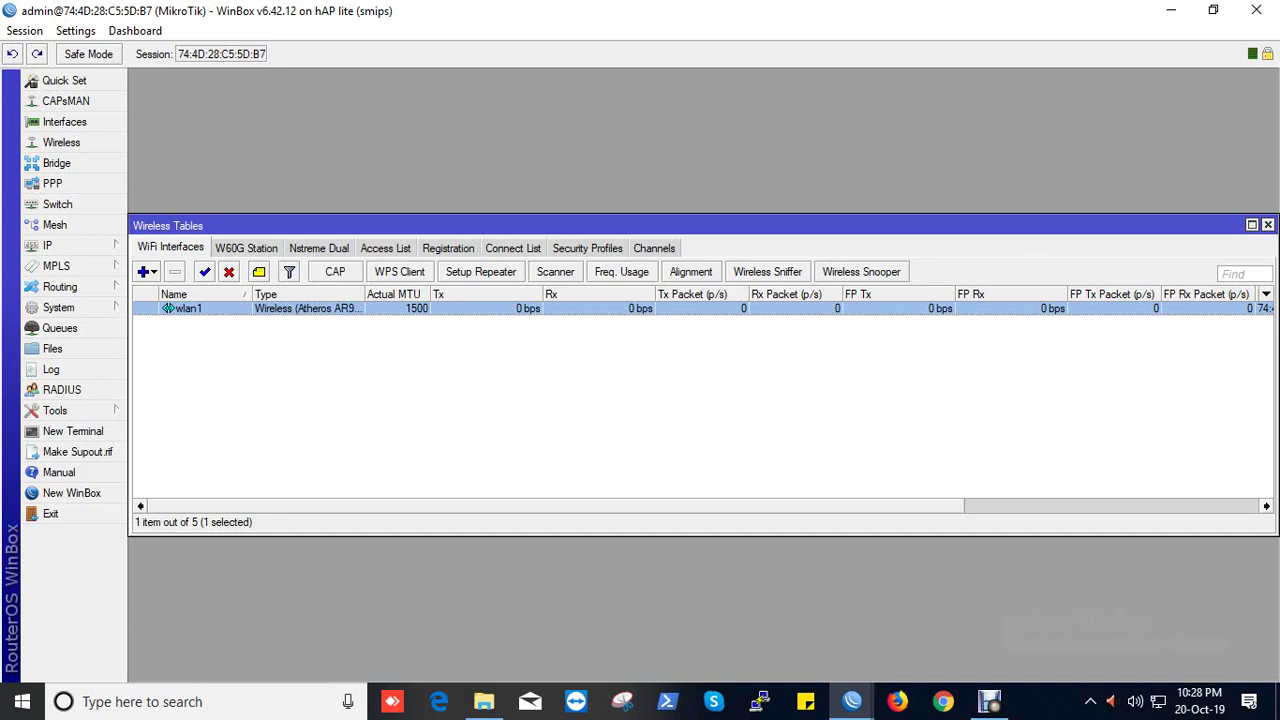
Step: Set the default security profile's mode to dynamic keys
left_click(587, 247)
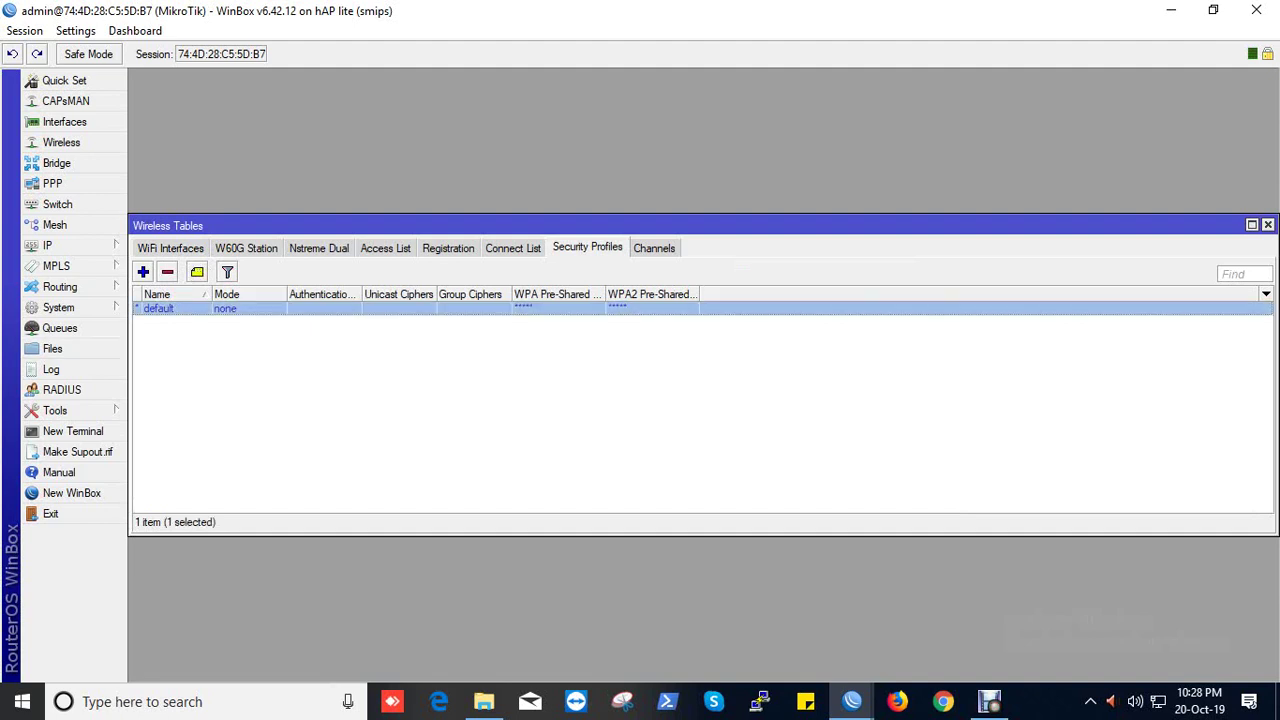
key("Return")
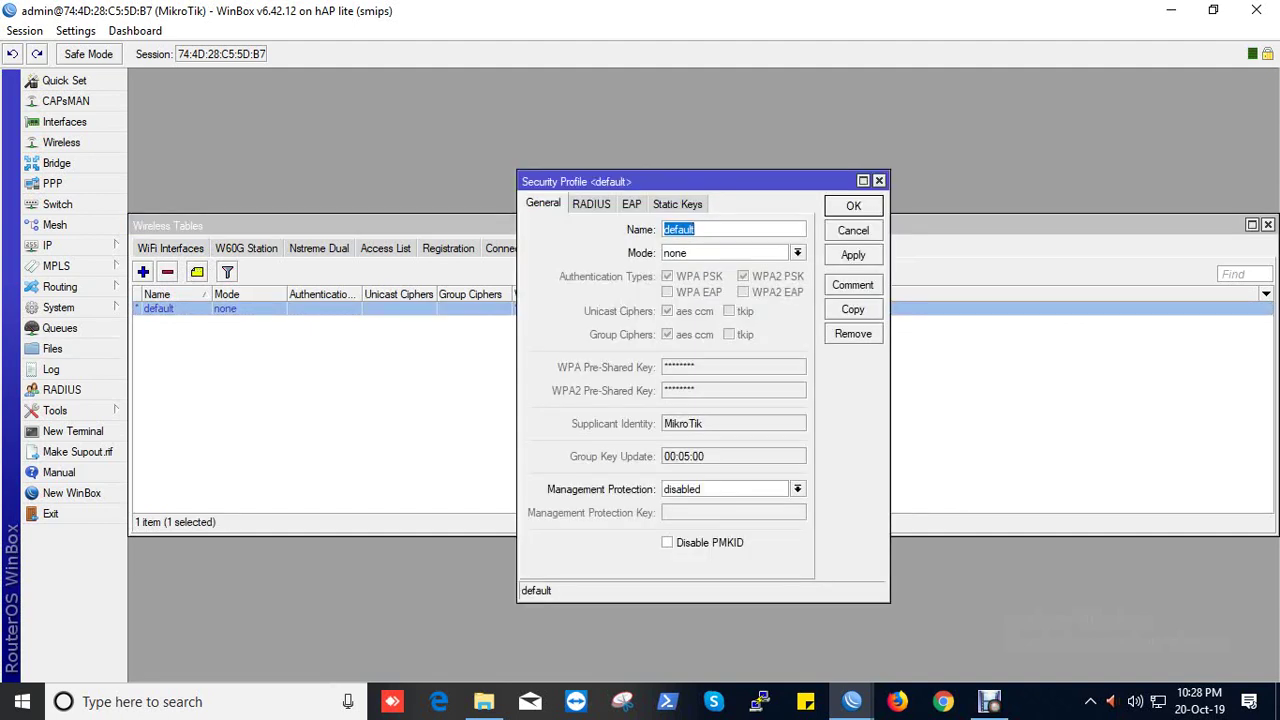
key("Tab")
key("alt+Down")
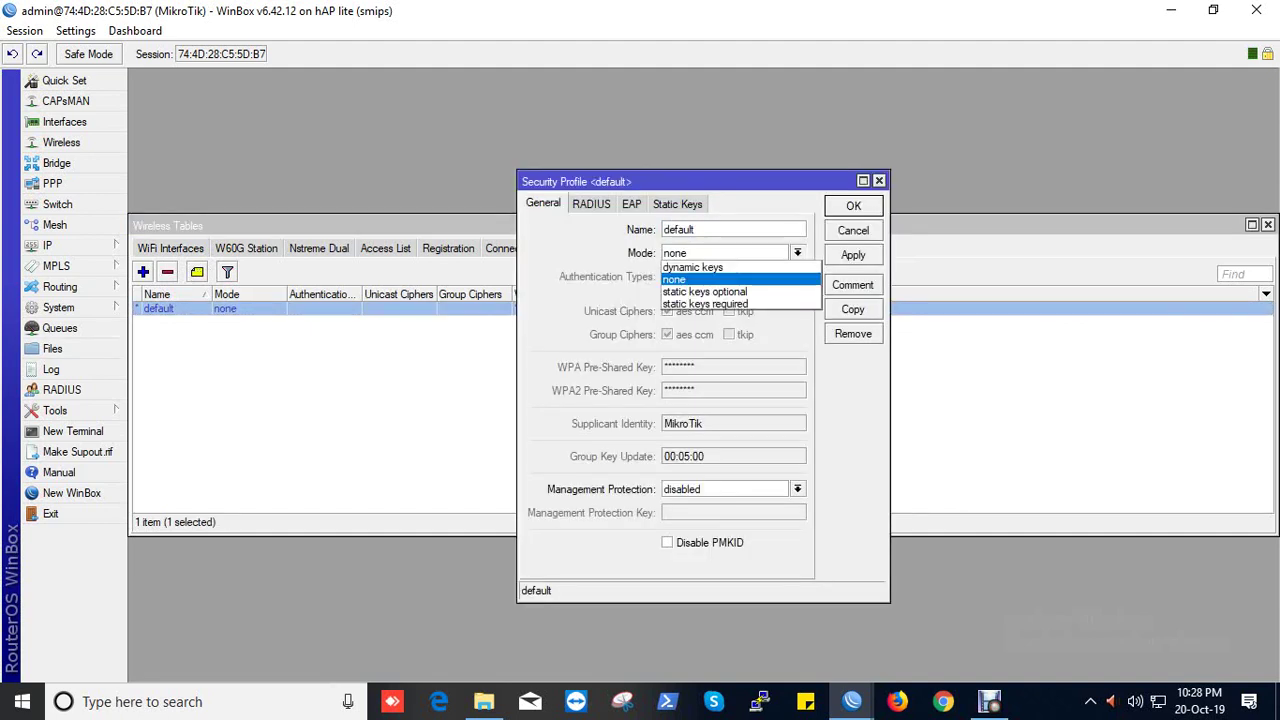
key("Down")
key("Return")
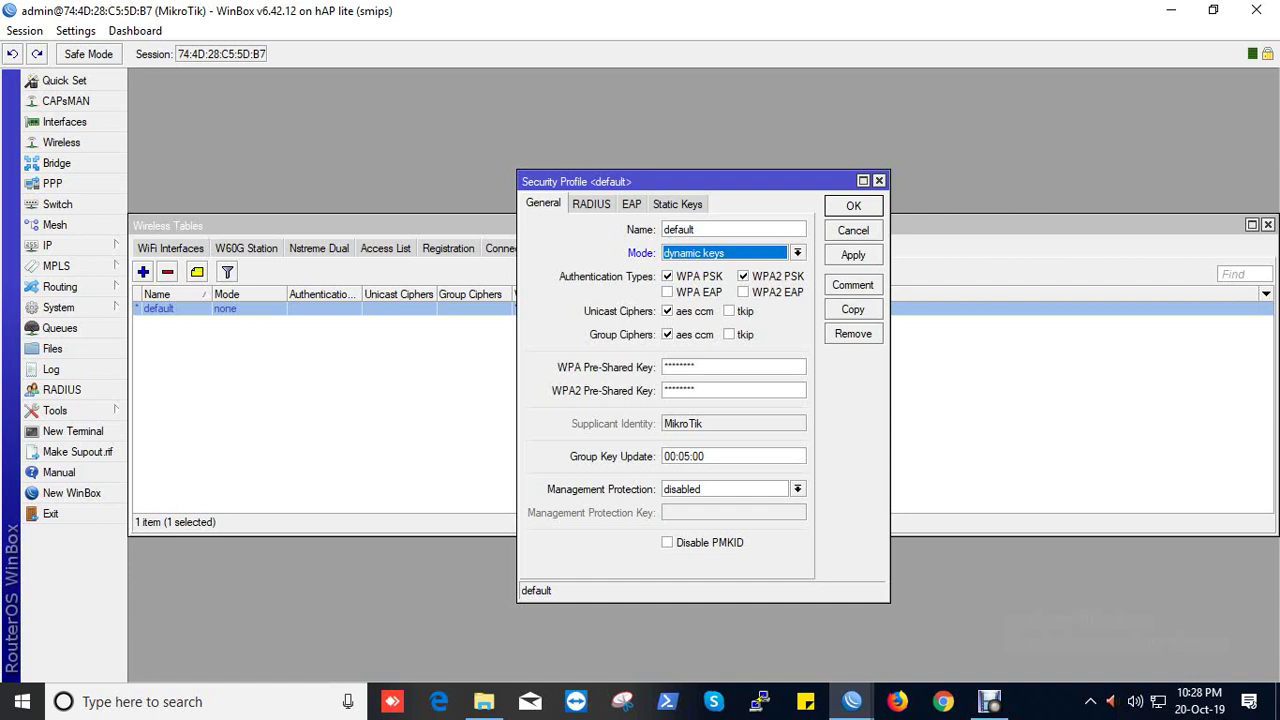
Step: Enter the WPA and WPA2 pre-shared keys and apply the security profile
left_click(695, 367)
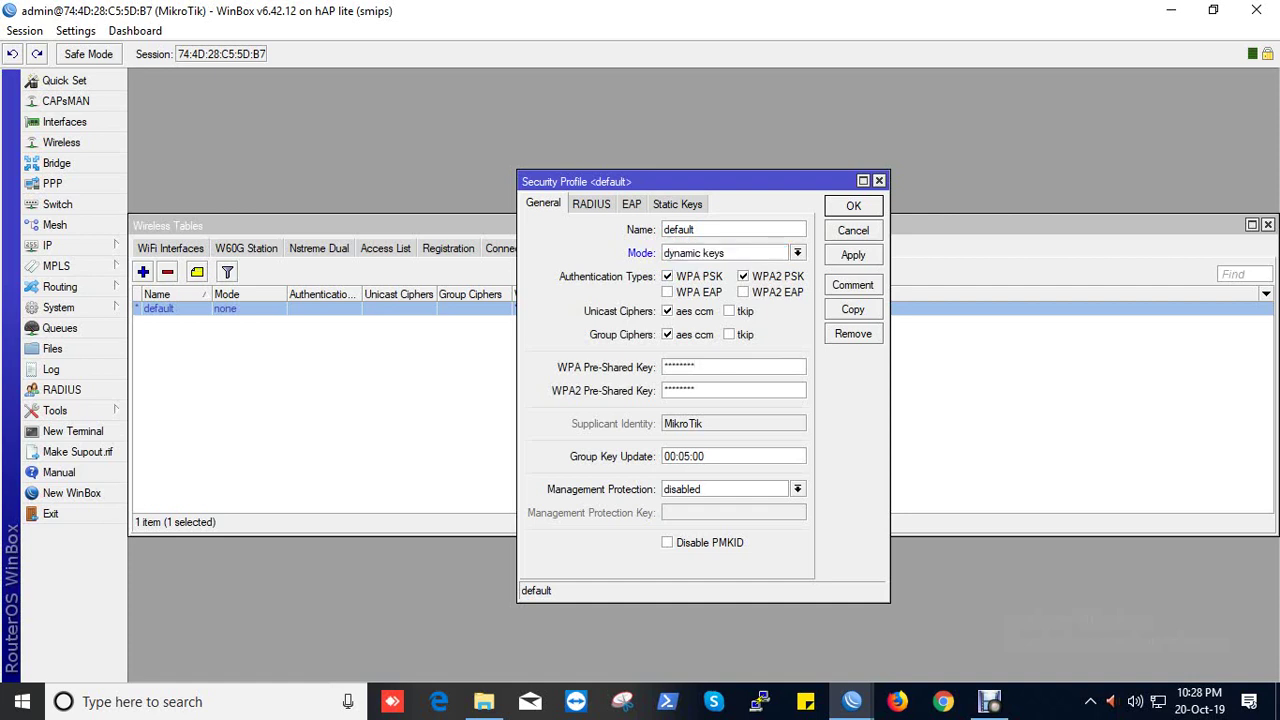
key("BackSpace")
key("BackSpace")
key("BackSpace")
key("BackSpace")
key("BackSpace")
key("BackSpace")
key("BackSpace")
type("1345678")
key("Tab")
type("12345678")
left_click(853, 254)
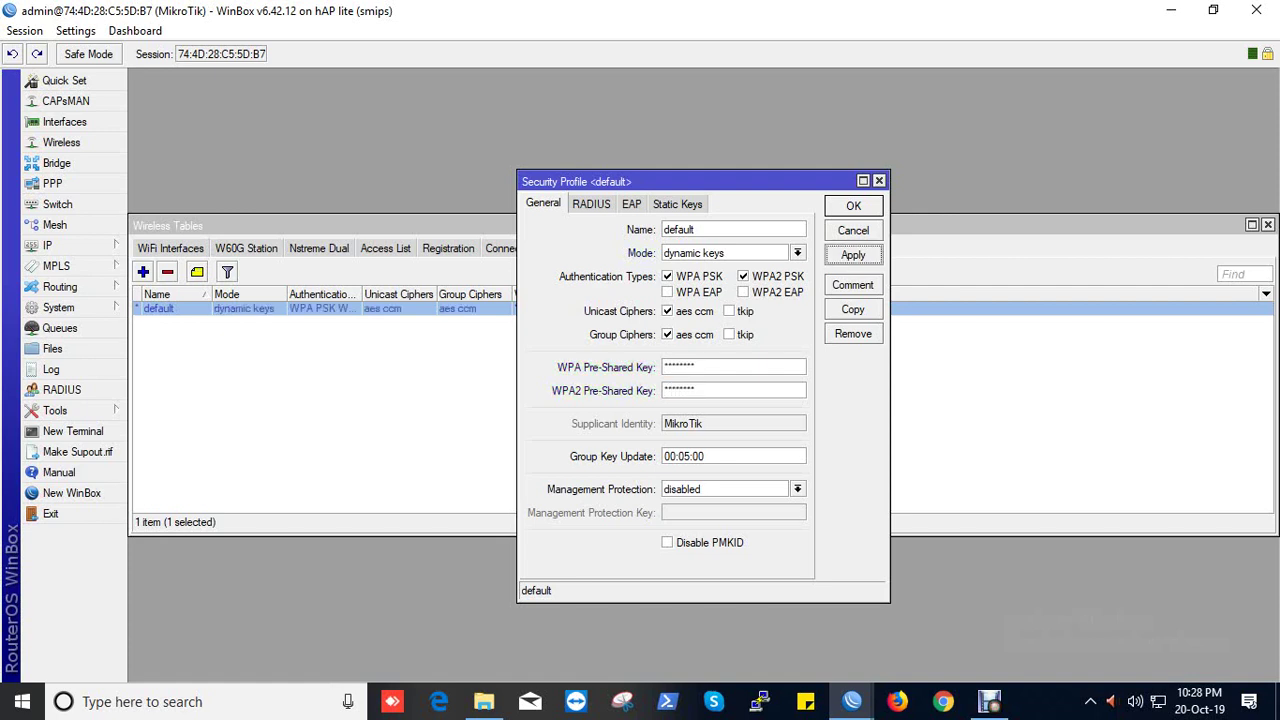
left_click(853, 205)
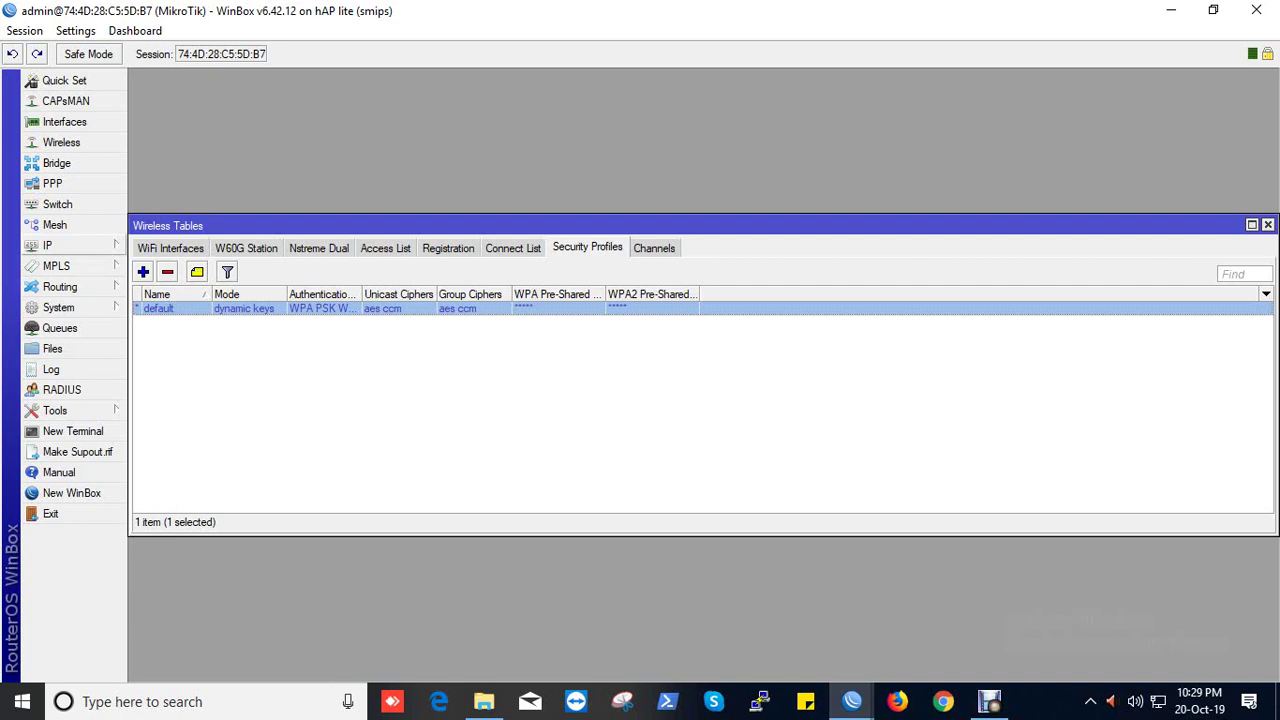
Step: Add IP address 10.0.0.10/8 on interface wlan1 under IP > Addresses
left_click(70, 245)
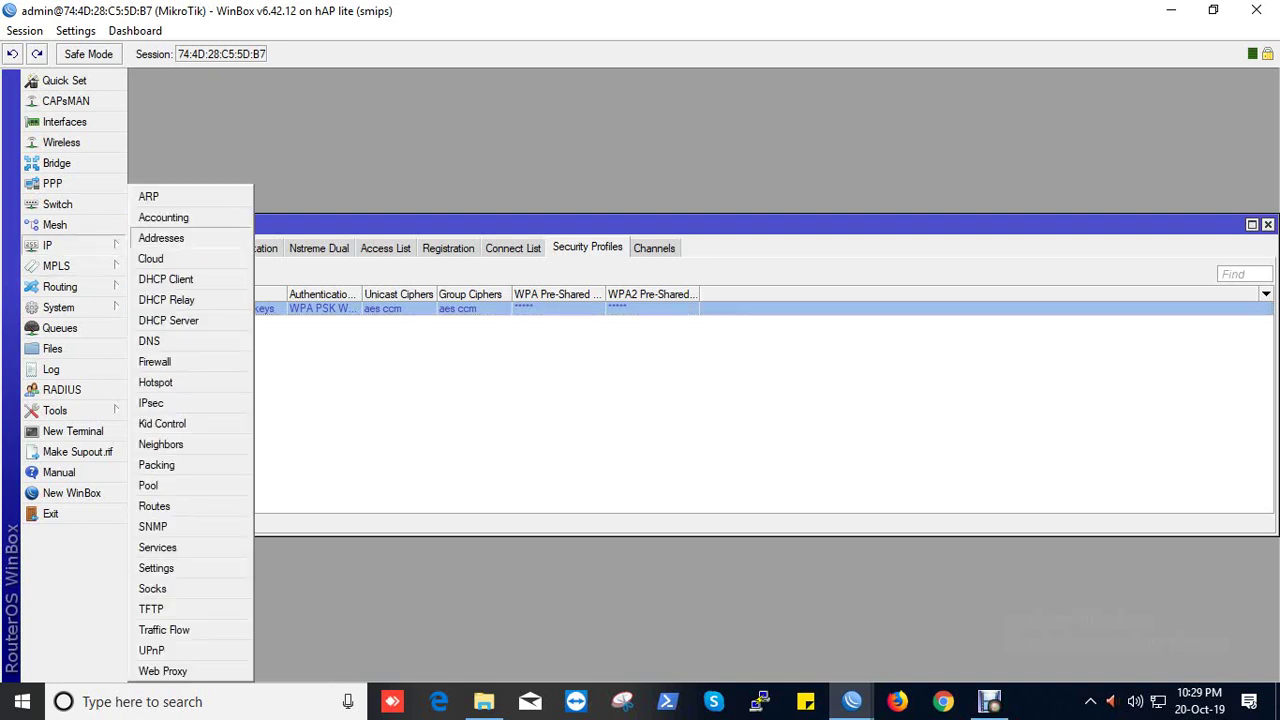
left_click(161, 238)
left_click(563, 260)
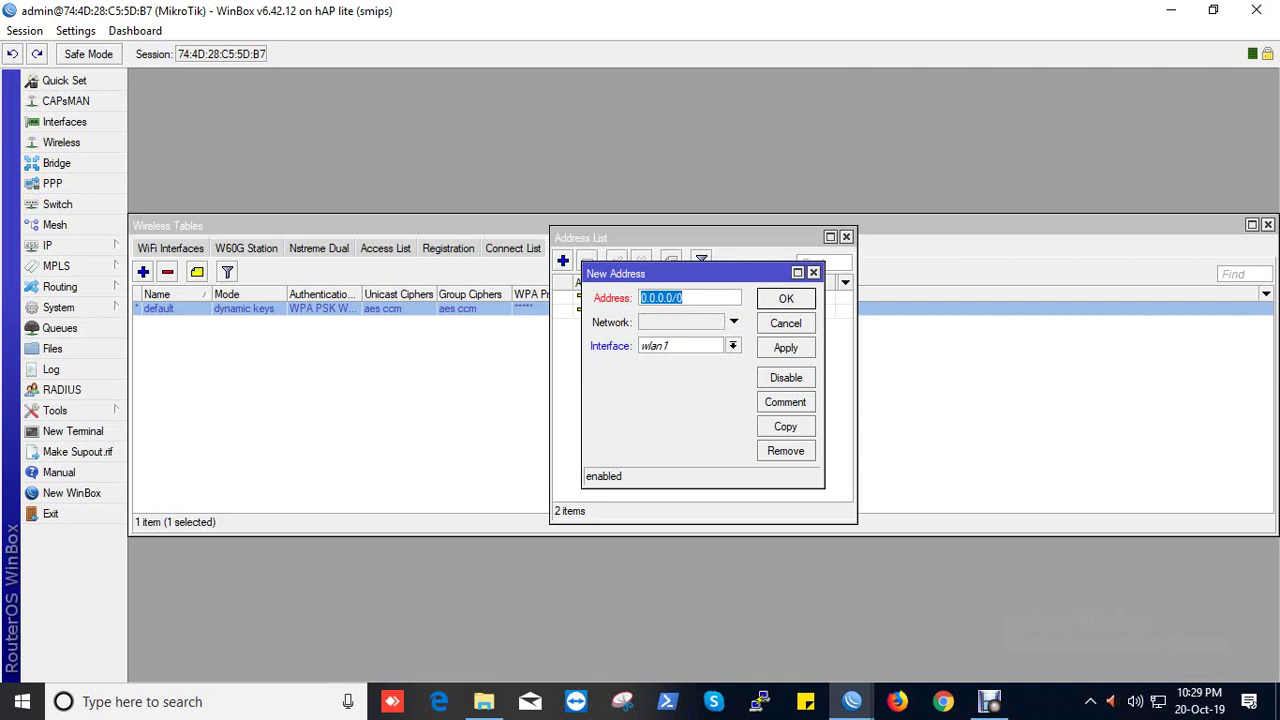
type("10.0.0.10/8")
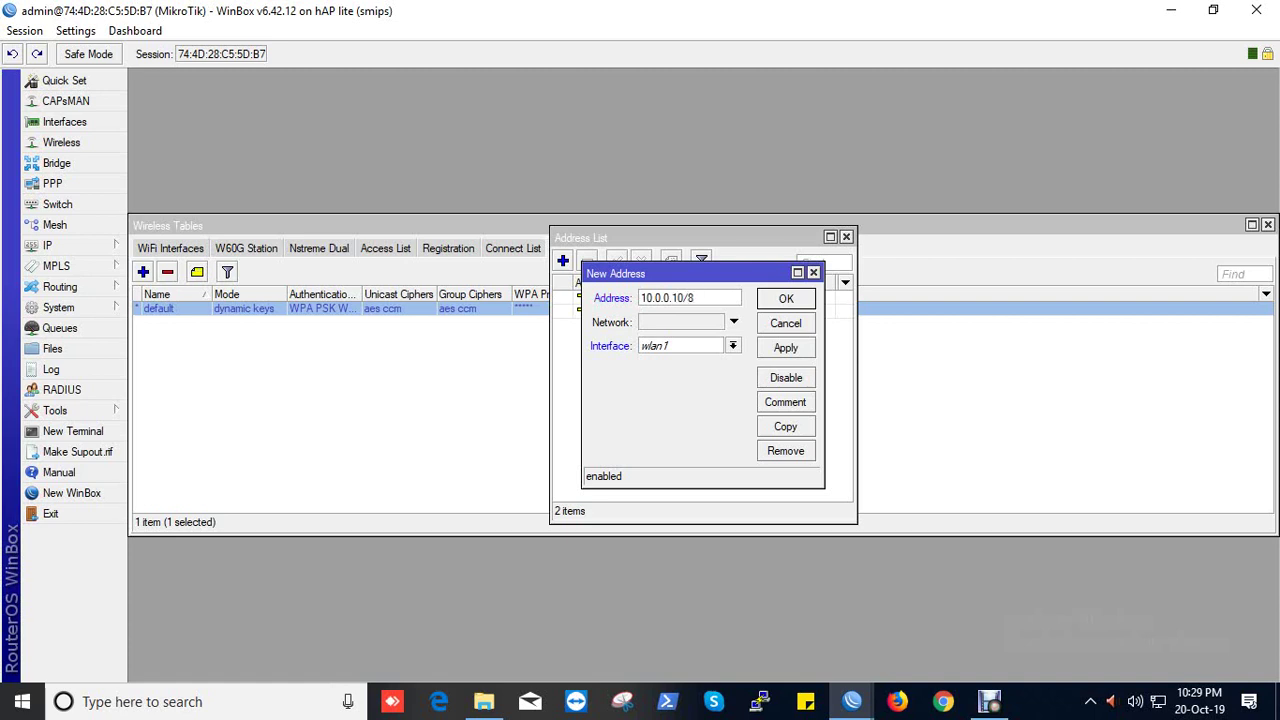
left_click(733, 345)
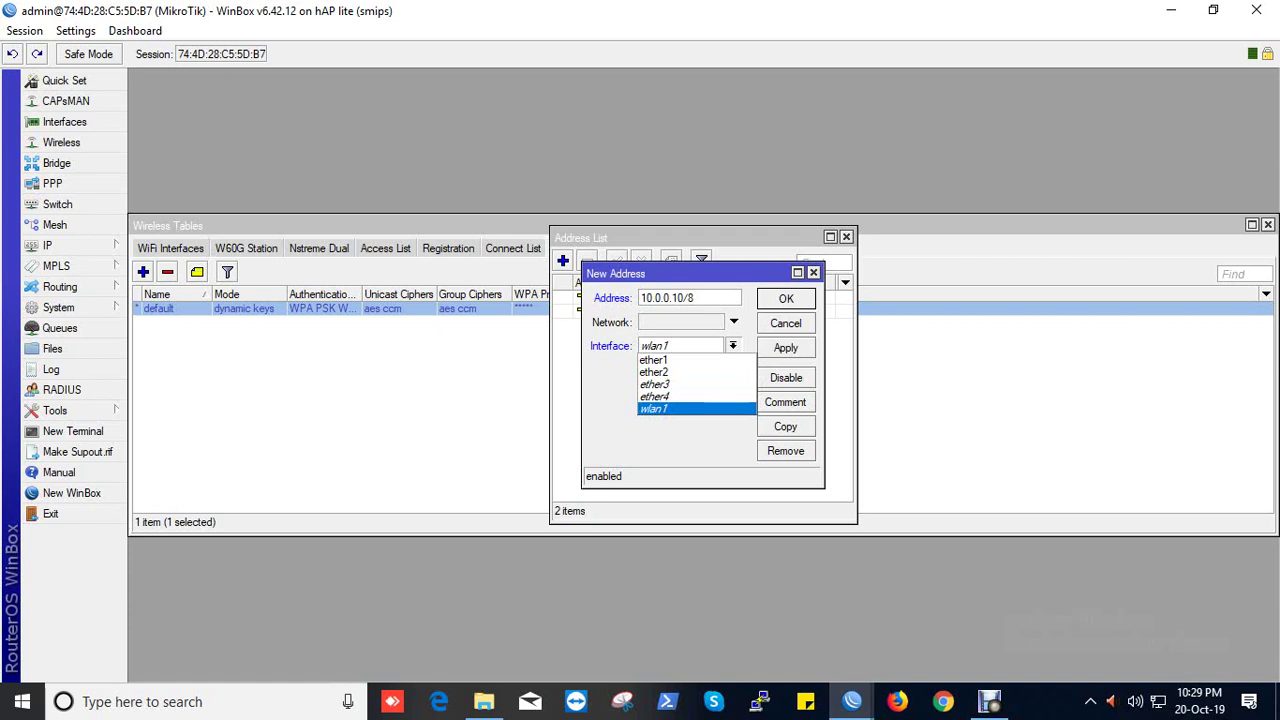
left_click(697, 408)
left_click(785, 347)
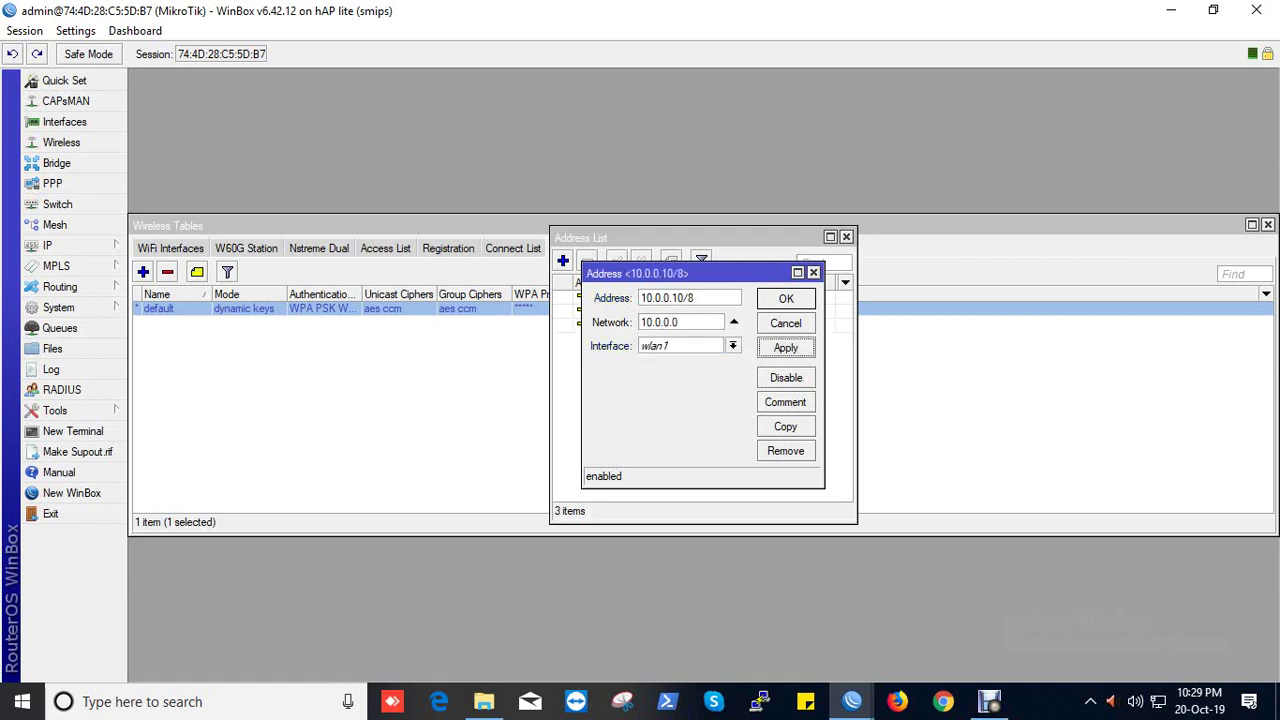
left_click(786, 298)
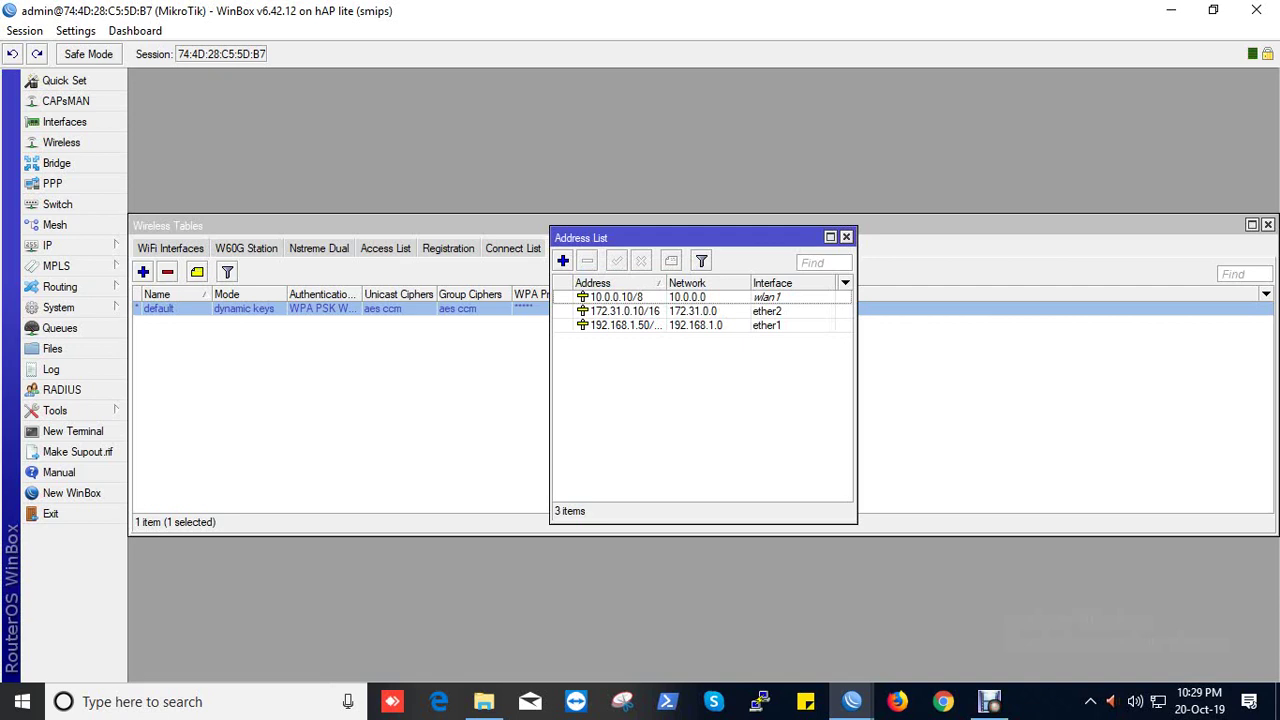
Step: Select the 10.0.0.10/8 address row and reopen its entry beside the Interface List
left_click(615, 297)
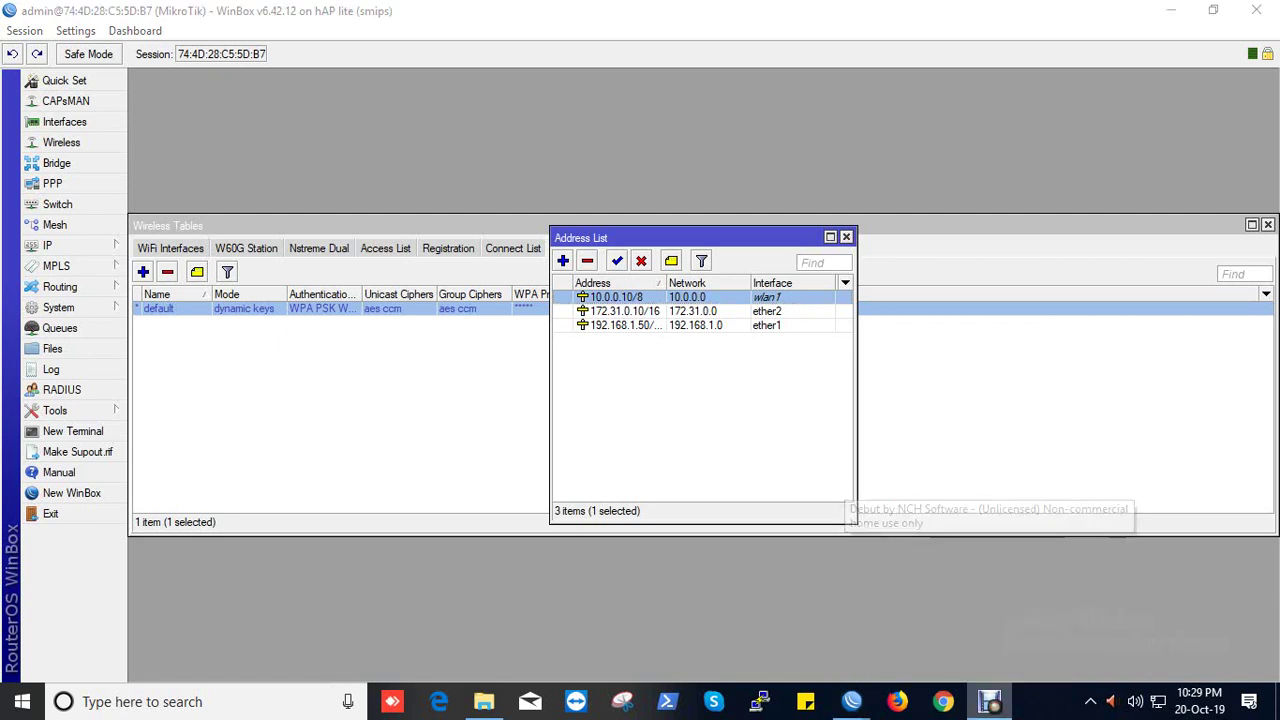
right_click(990, 702)
left_click(1090, 702)
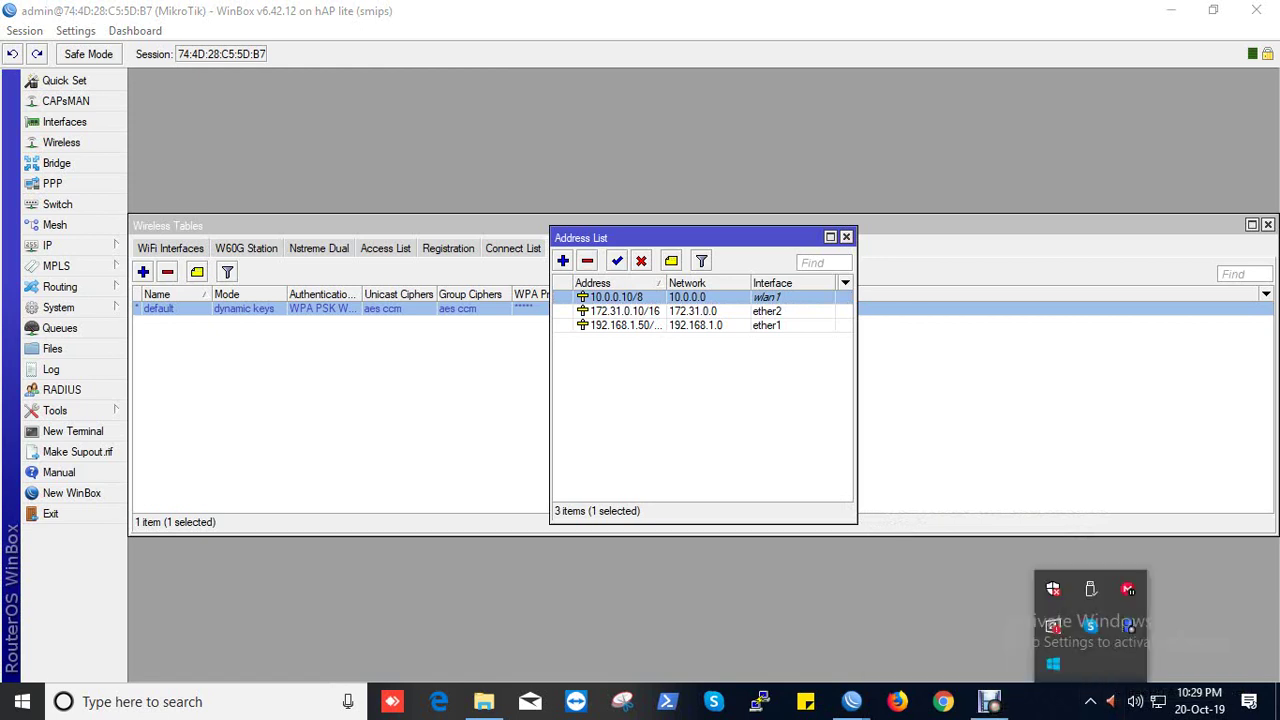
right_click(1128, 589)
left_click(1171, 569)
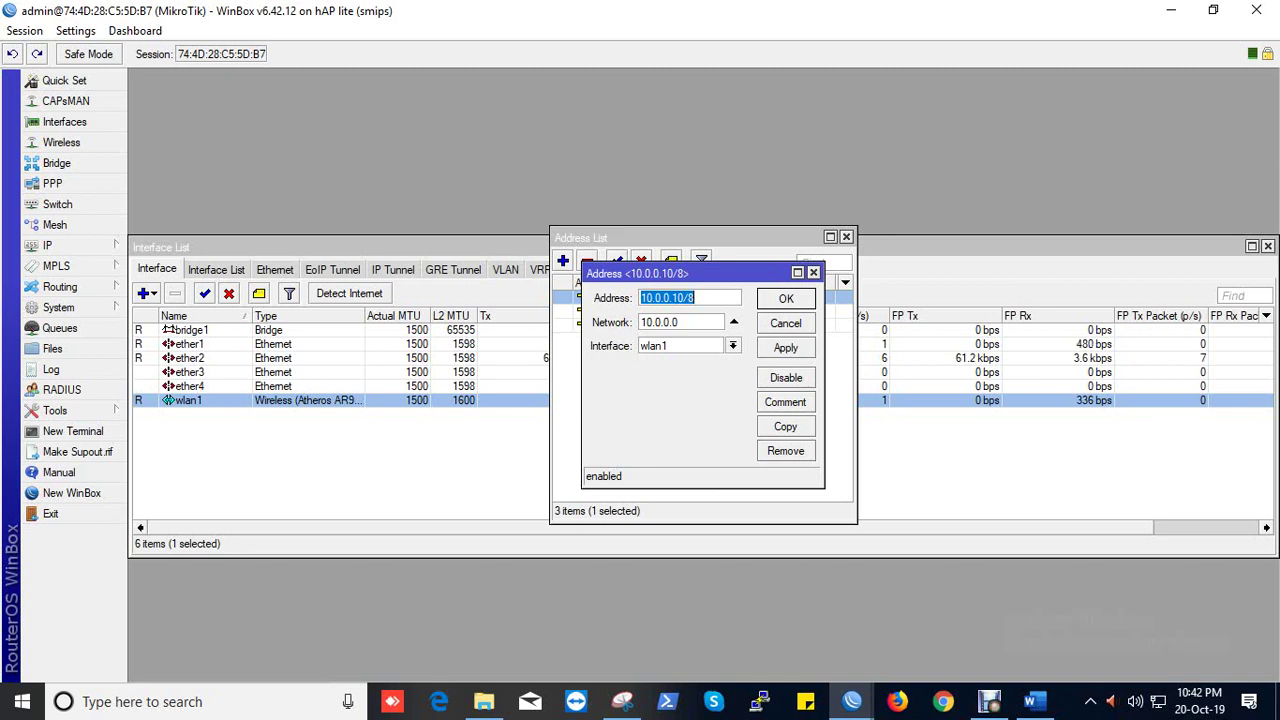
Step: Close the 10.0.0.10/8 address entry and the Address List window
key("Return")
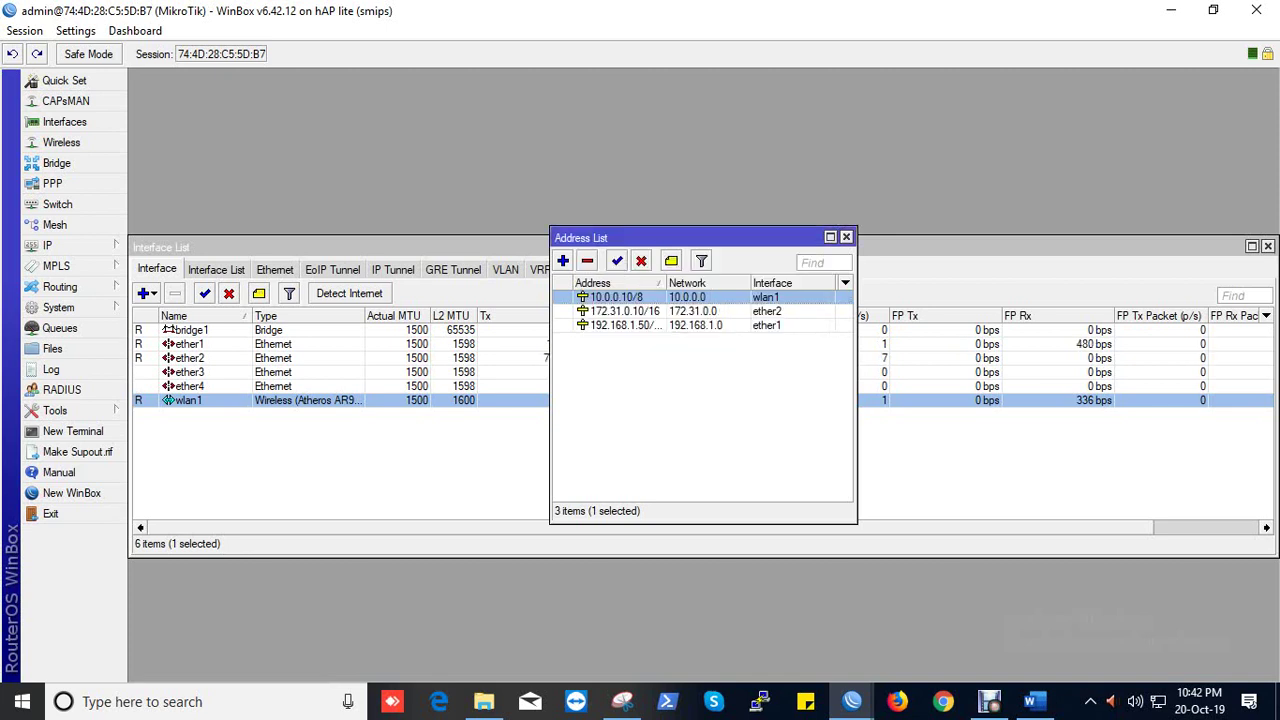
mouse_move(645, 298)
left_click(846, 237)
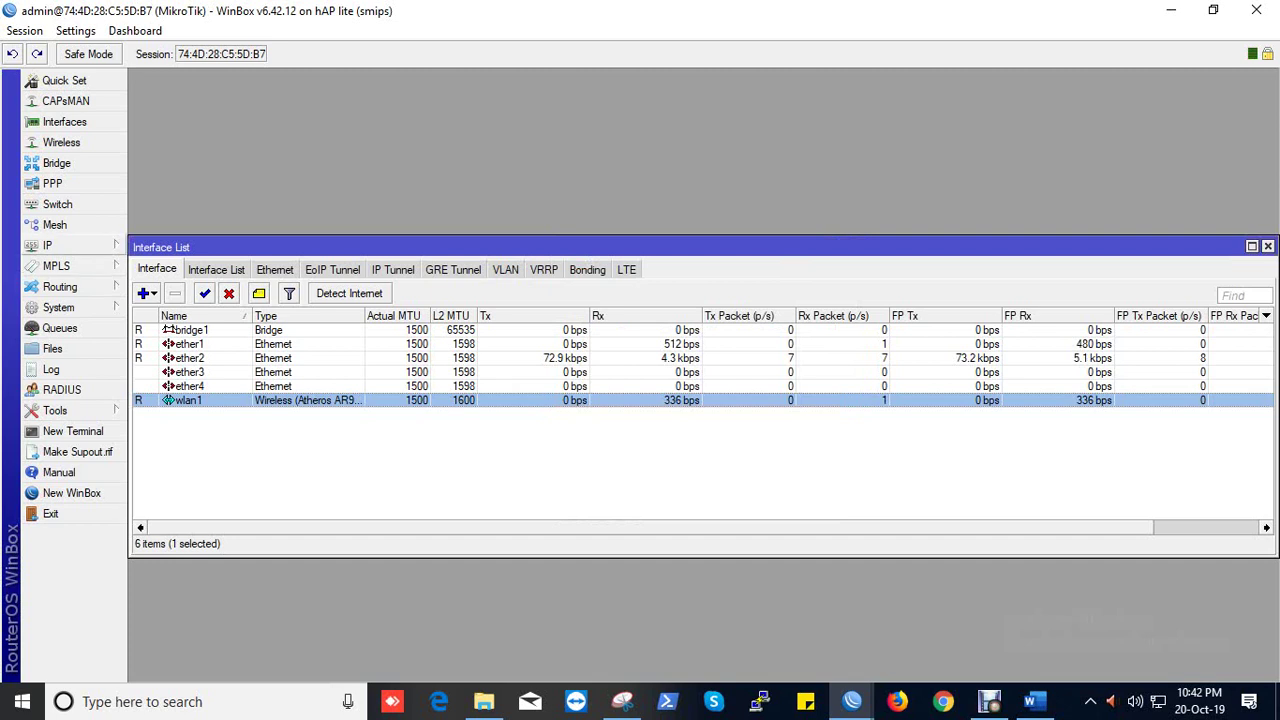
left_click(60, 245)
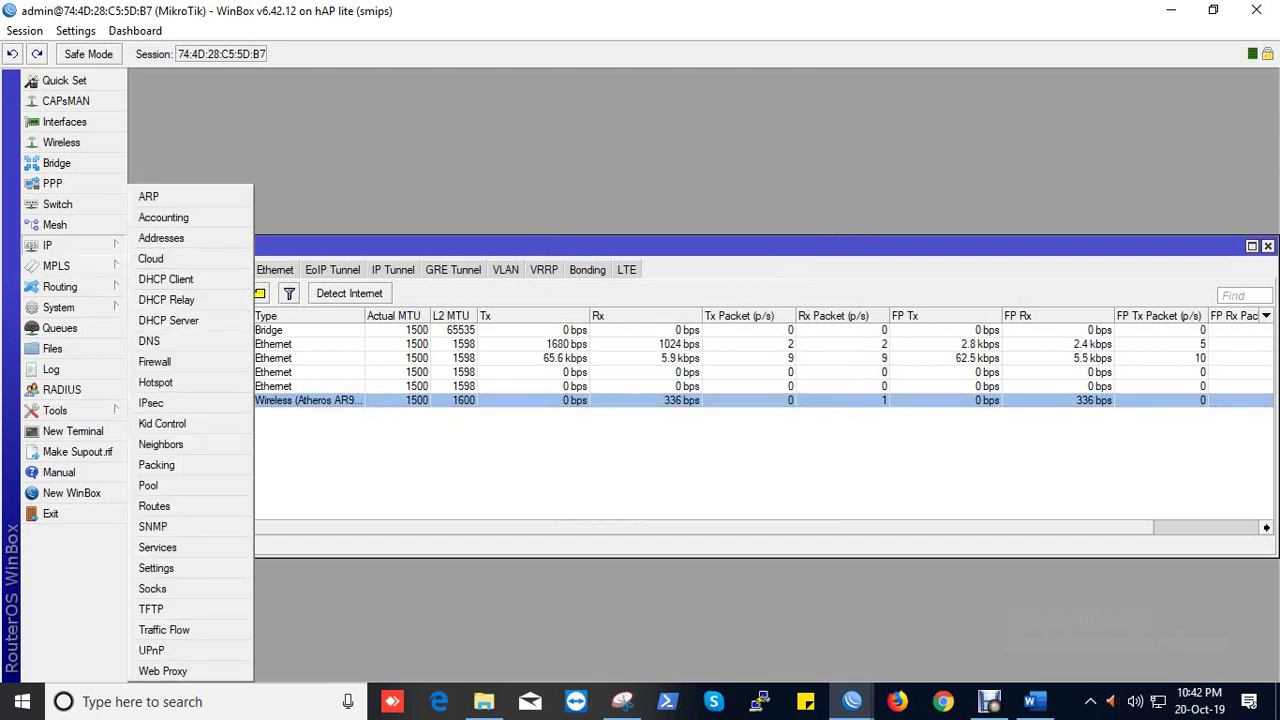
Step: Start DHCP Setup under IP > DHCP Server and pick wlan1 as the interface
left_click(168, 320)
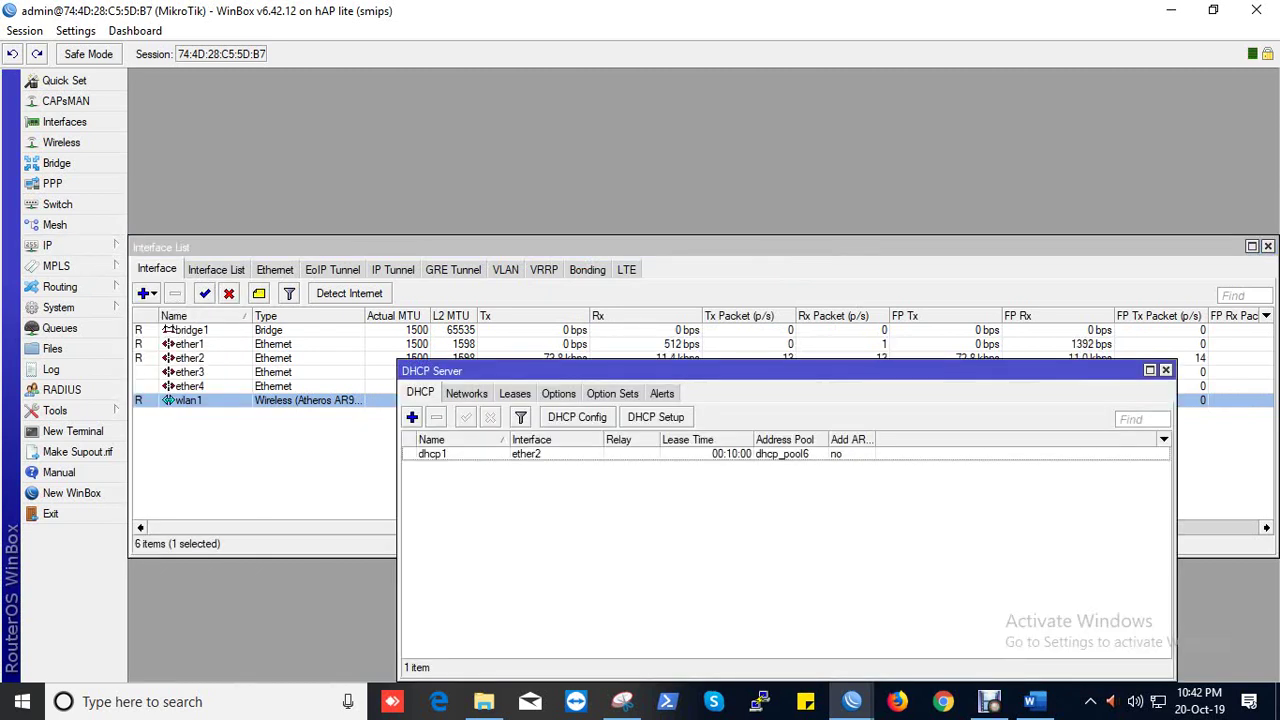
left_click(656, 417)
left_click(813, 370)
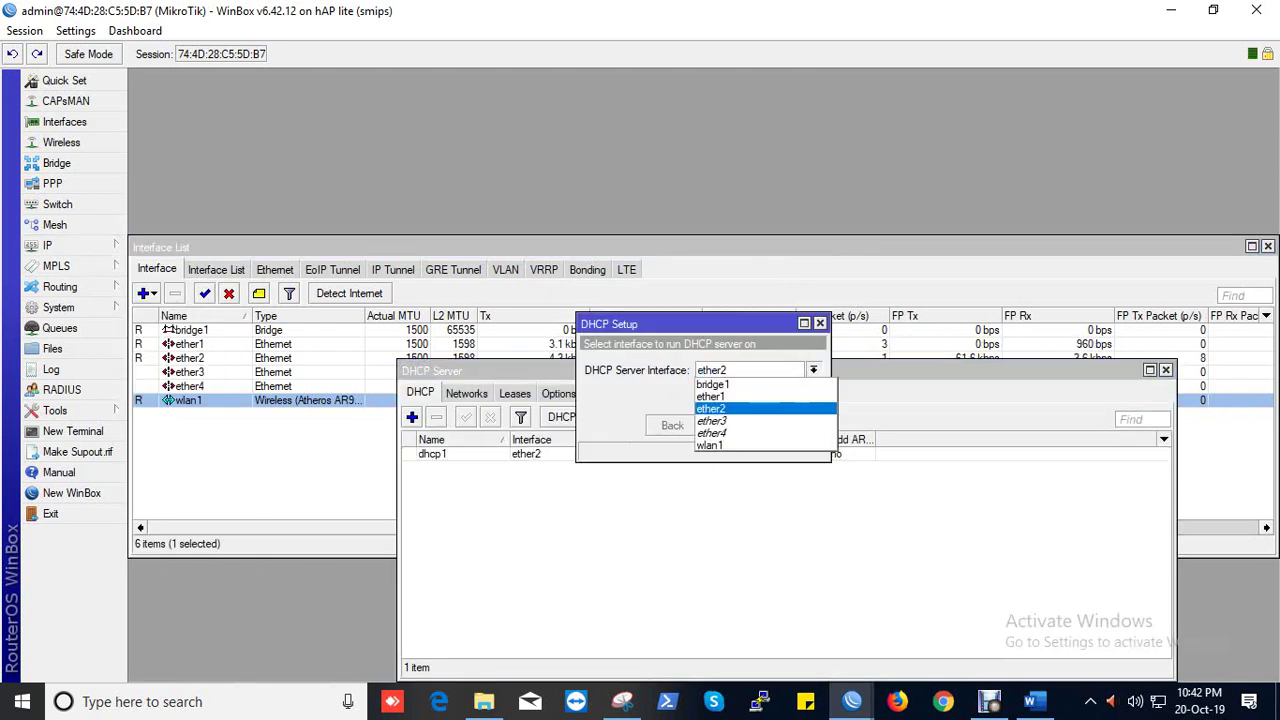
left_click(711, 445)
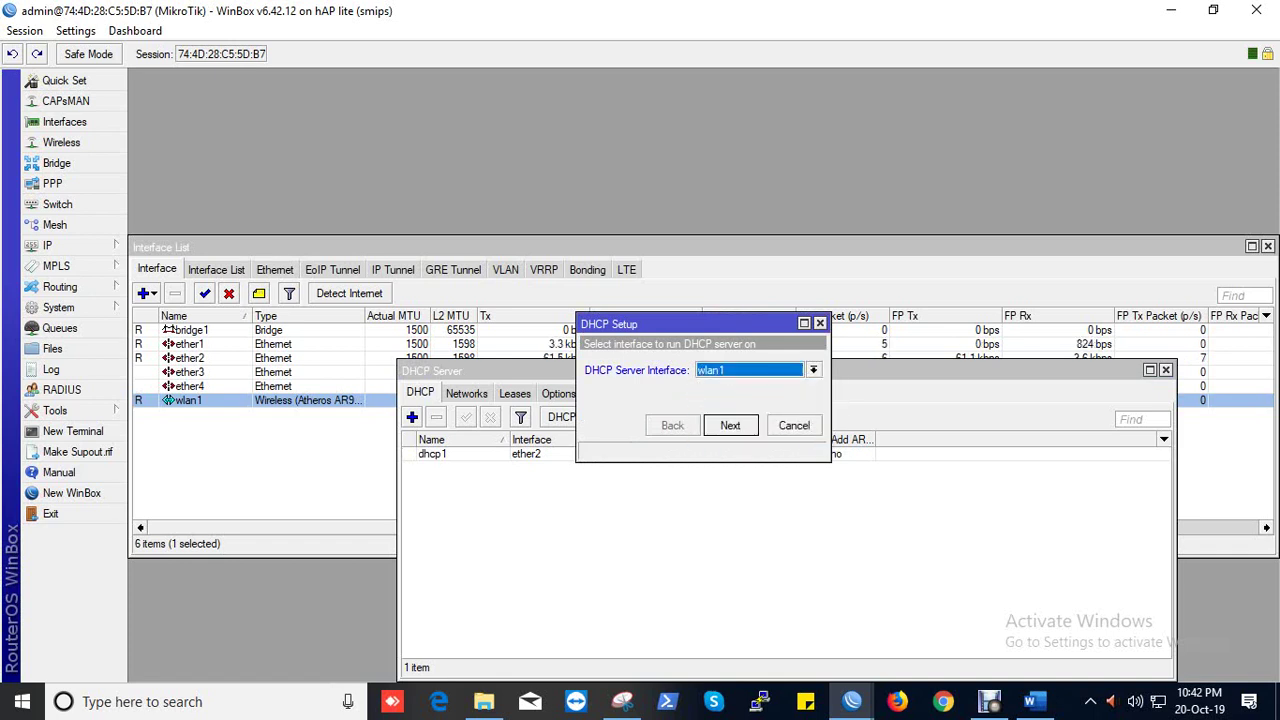
left_click(730, 425)
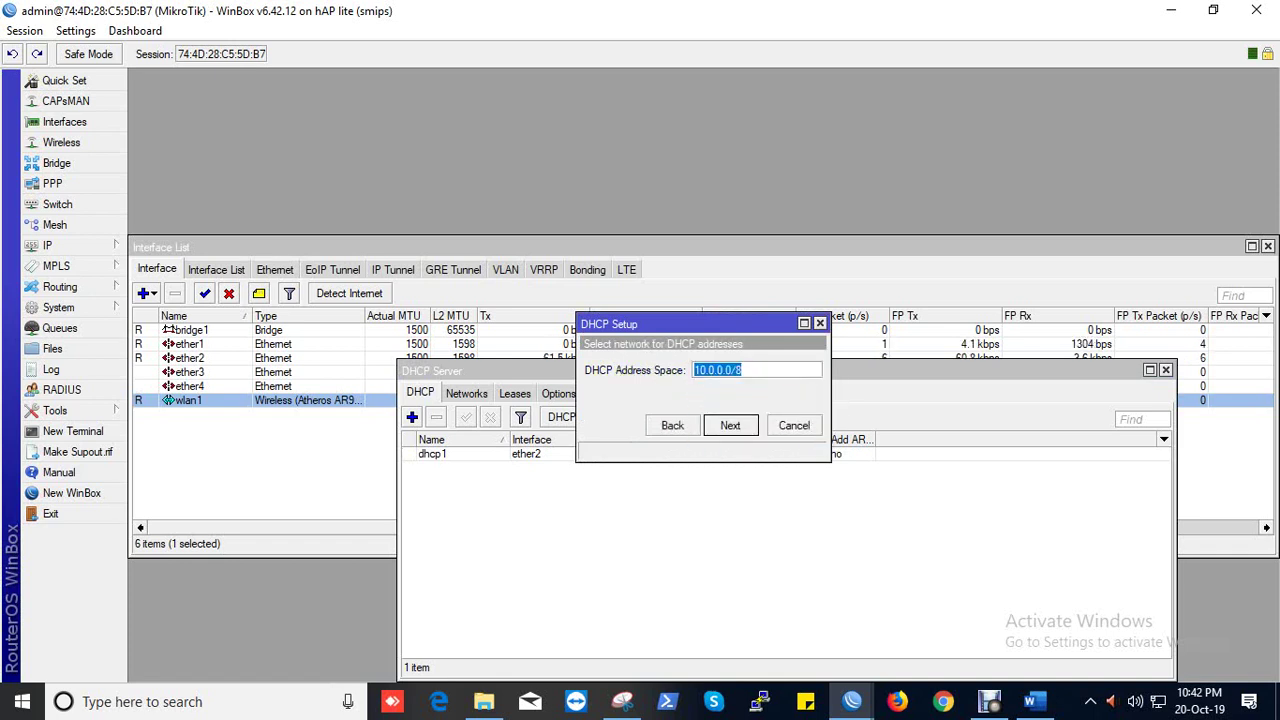
Step: Accept the default address space, gateway, pool, DNS and lease time to create dhcp2
key("Return")
key("Return")
key("Return")
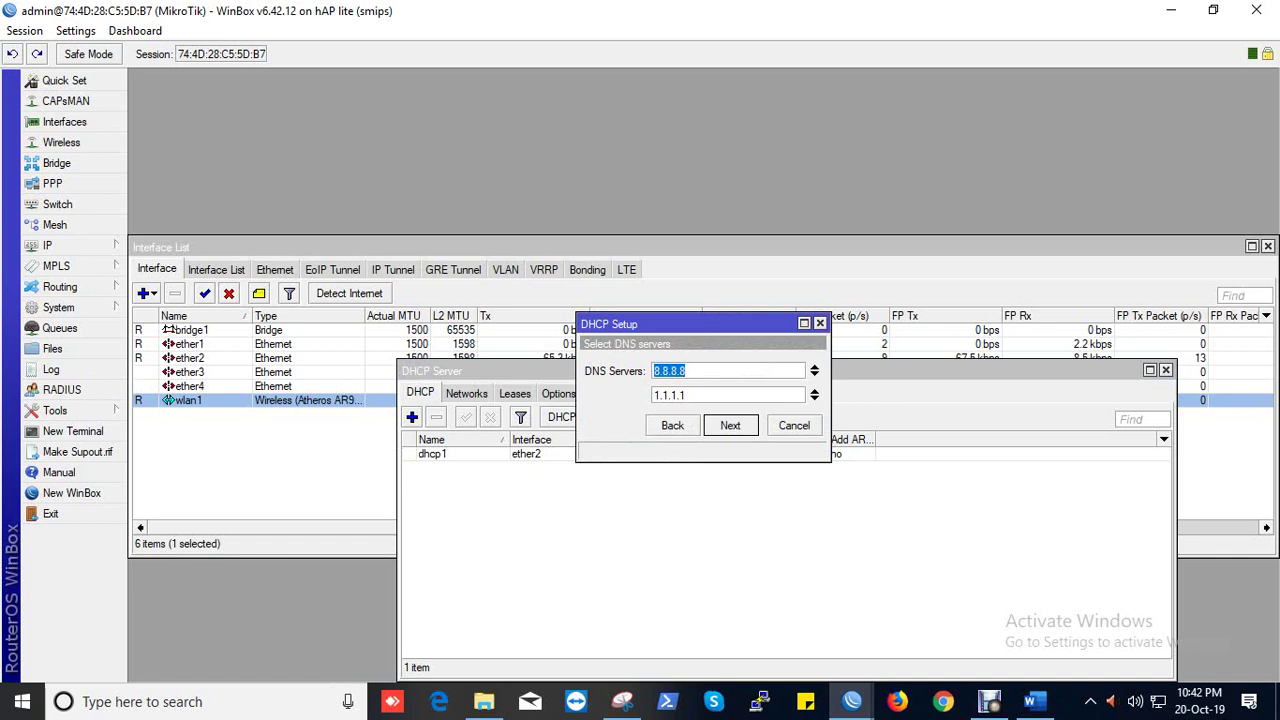
key("Return")
key("Return")
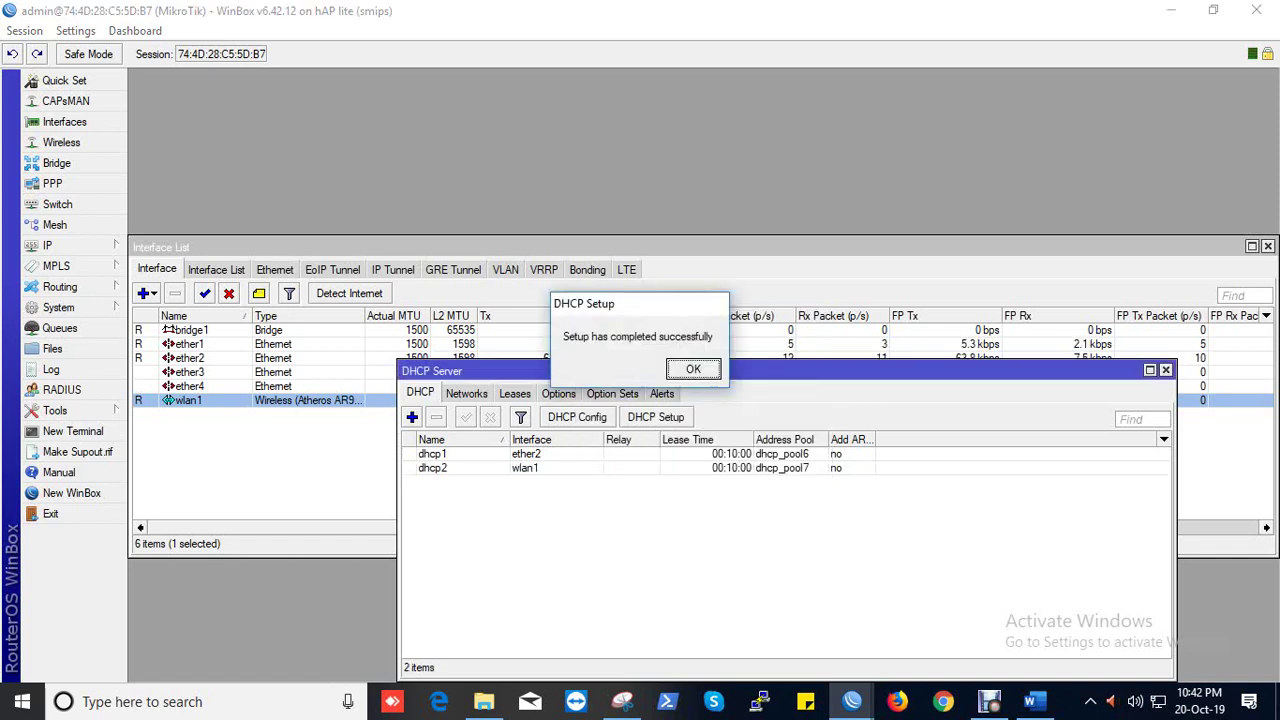
key("Return")
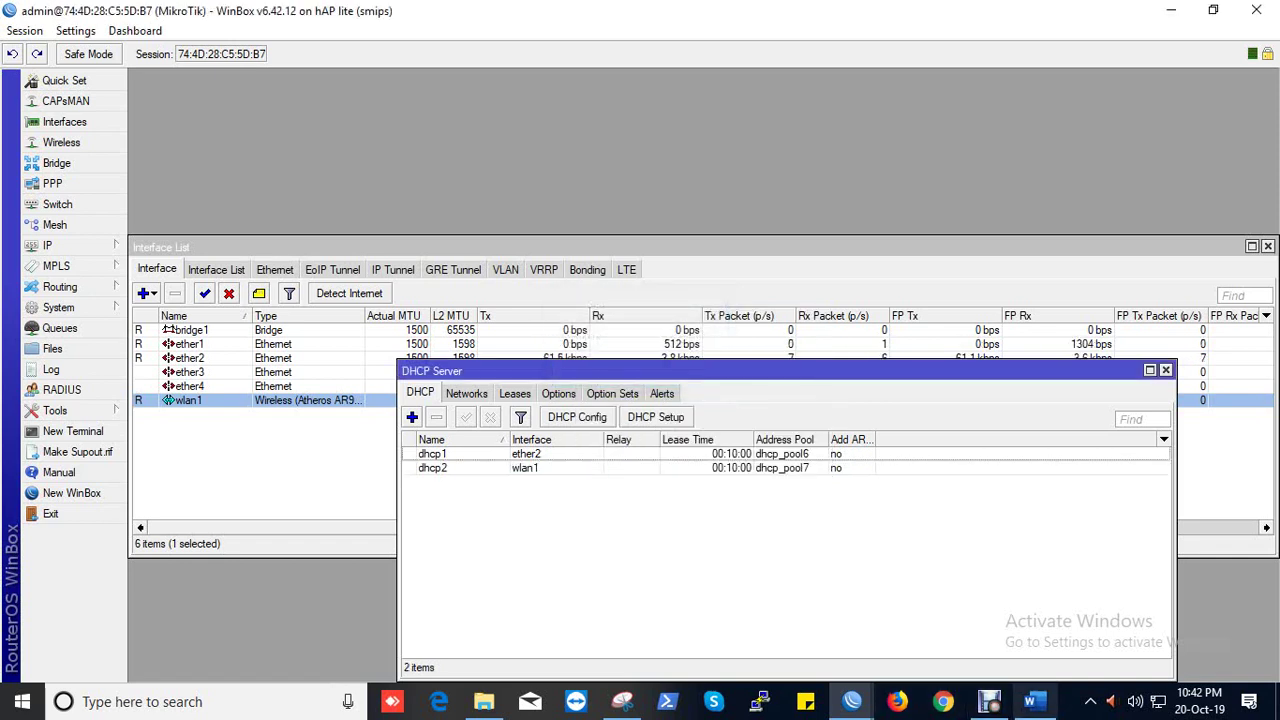
left_click(1090, 701)
left_click(1128, 626)
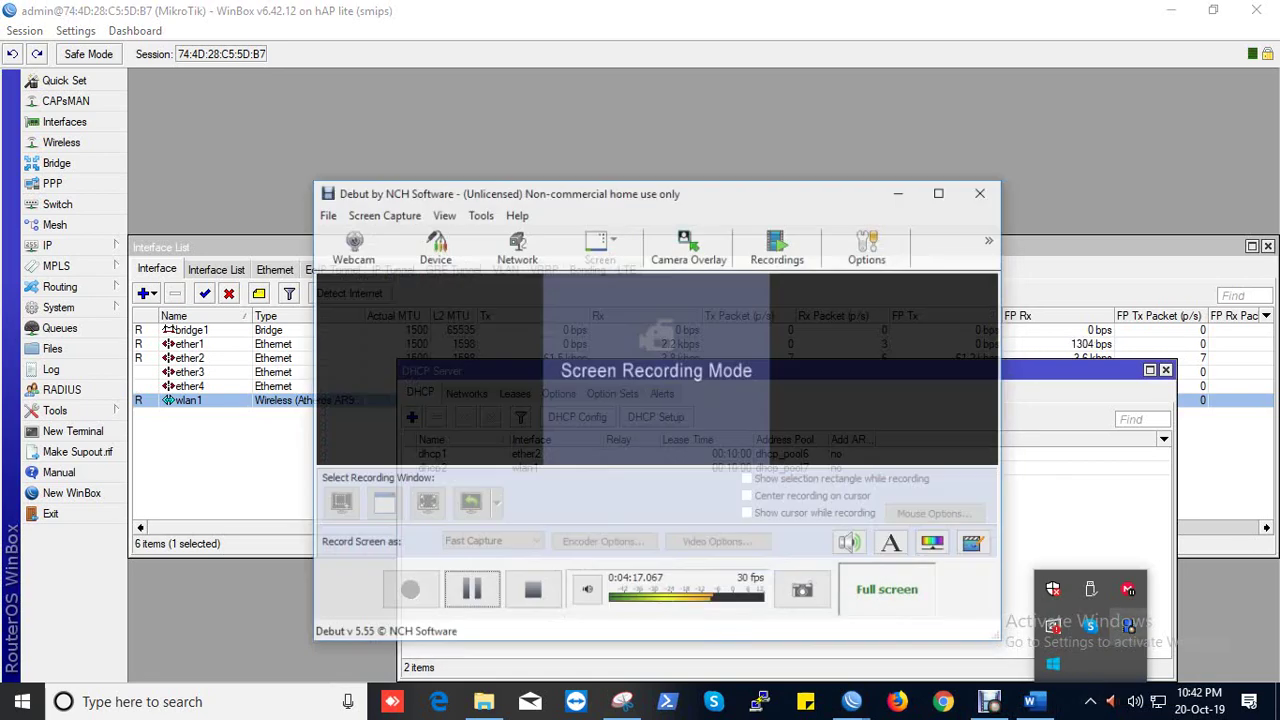
right_click(1127, 625)
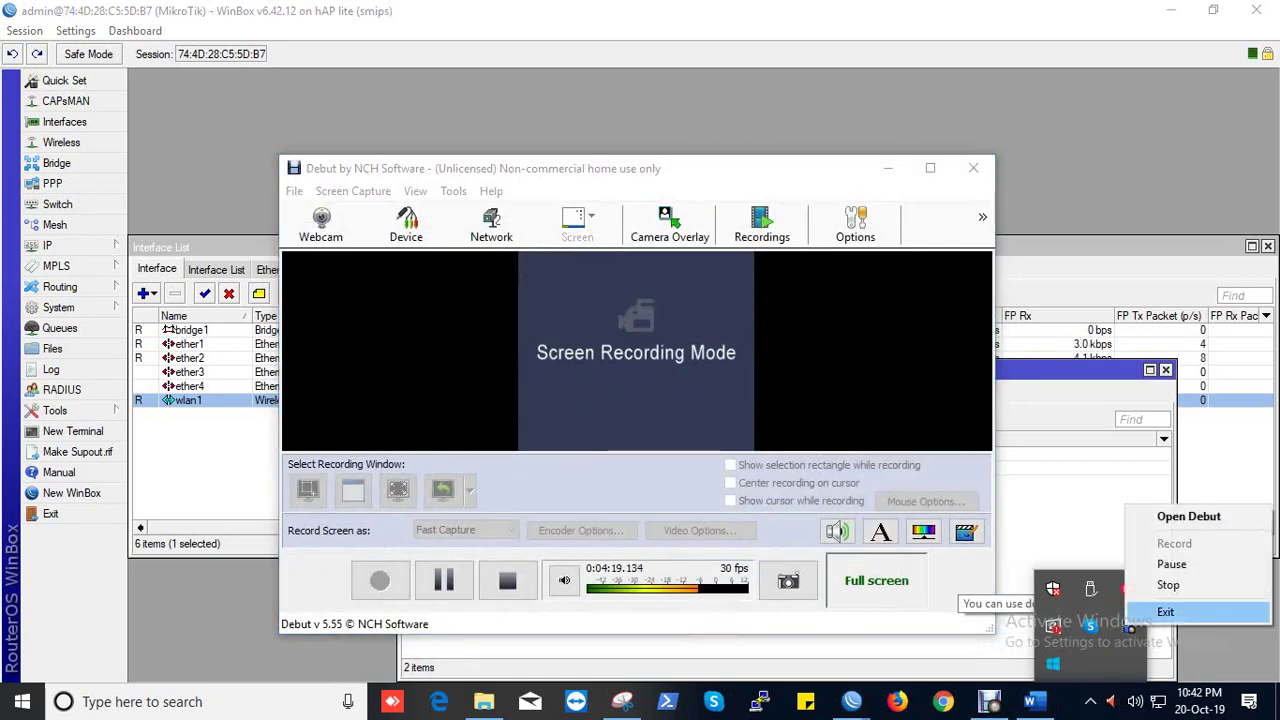